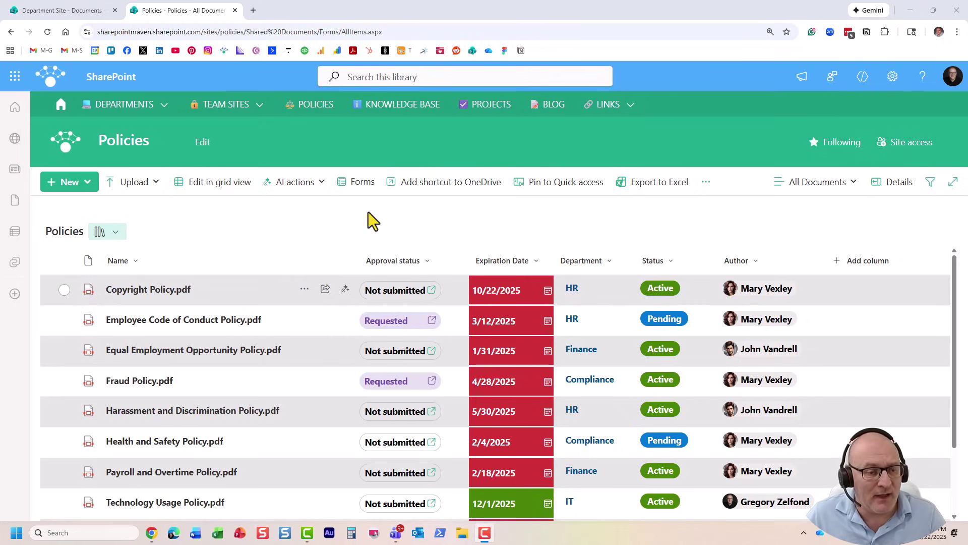
# - Open Copyright Policy.pdf's details pane, confirm its Department is HR, and close the pane
pyautogui.click(64, 290)
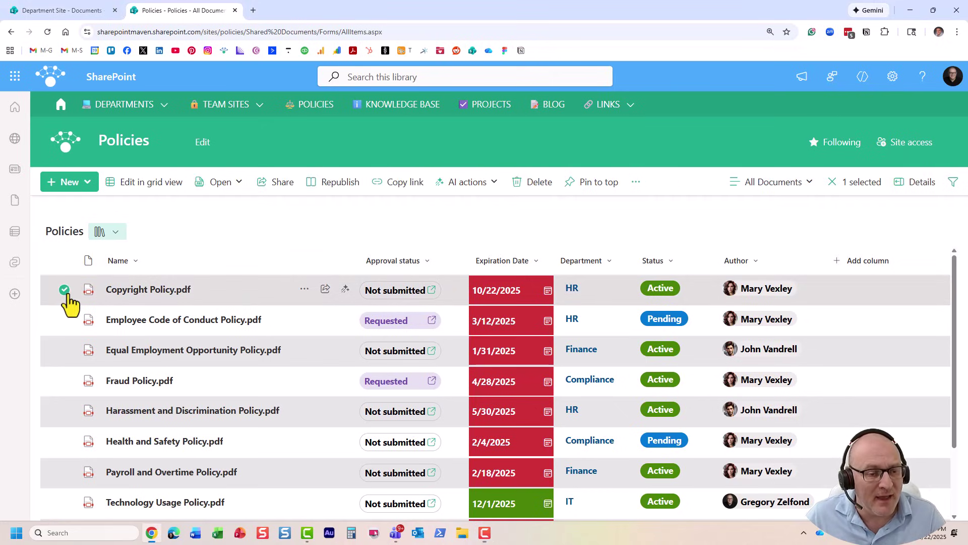
pyautogui.click(923, 184)
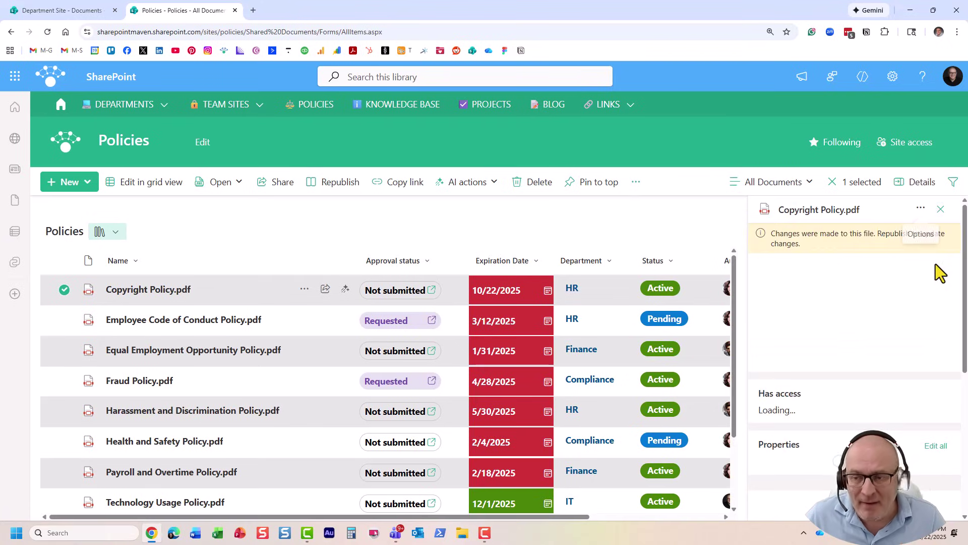
pyautogui.moveTo(961, 293); pyautogui.dragTo(962, 399)
pyautogui.scroll(-2, 960, 414)
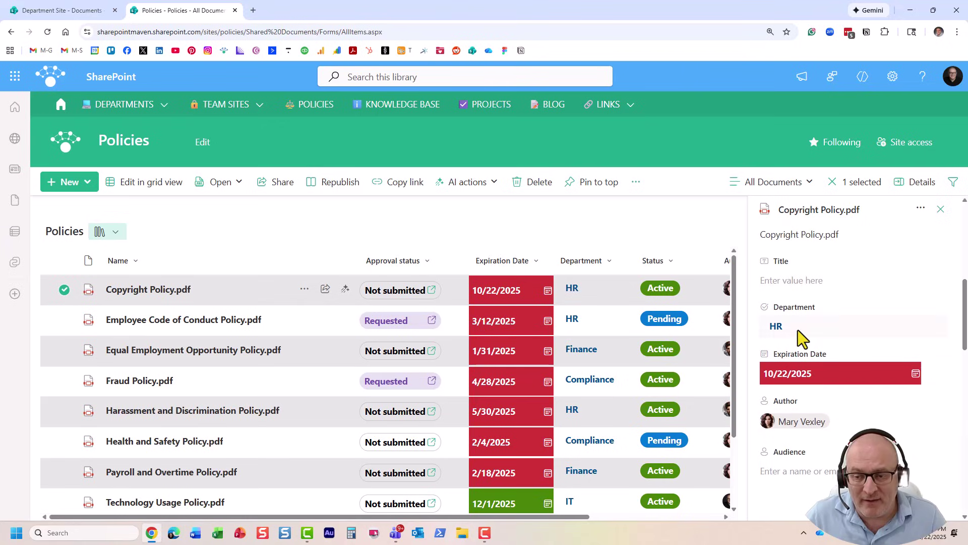
pyautogui.click(800, 332)
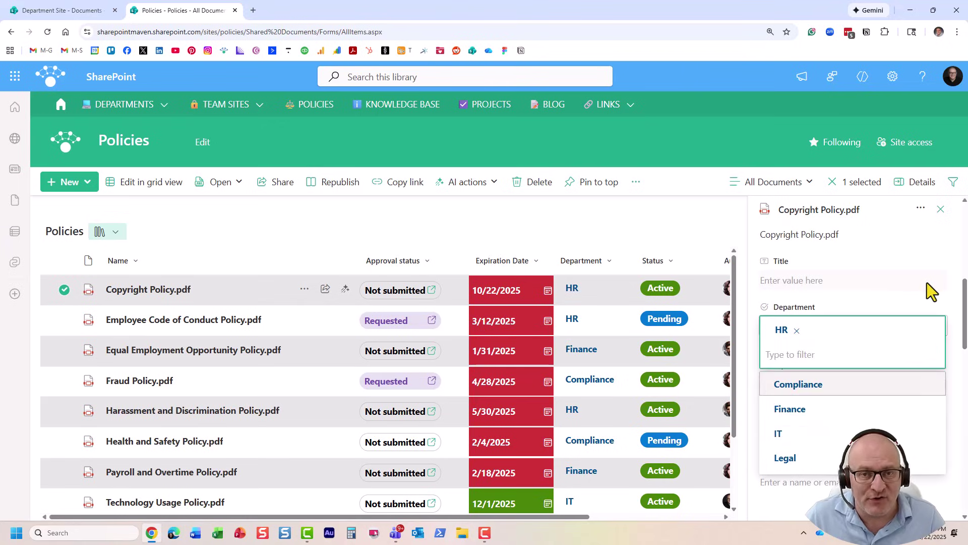
pyautogui.click(741, 151)
pyautogui.click(941, 209)
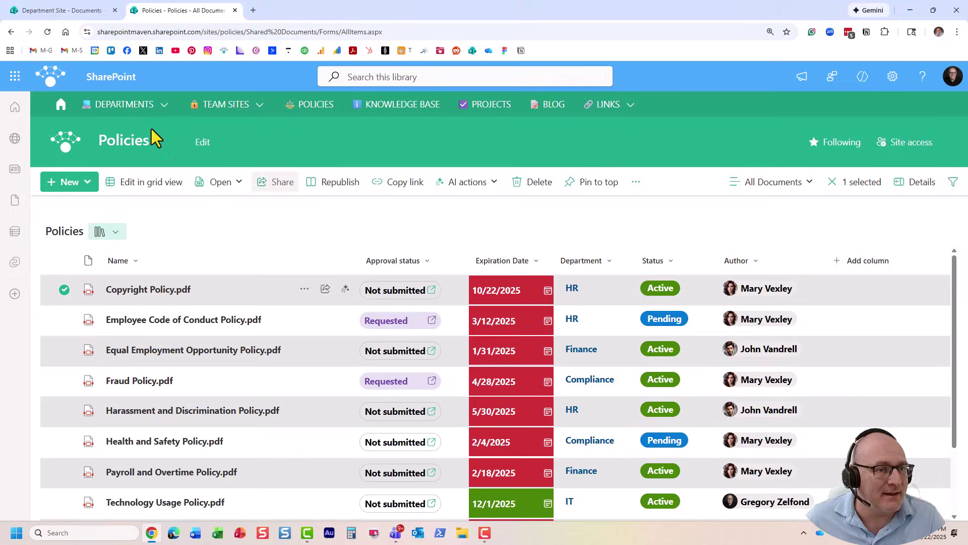
# - In the Department Site Documents library, start a new Choice column named Document Type
pyautogui.click(57, 12)
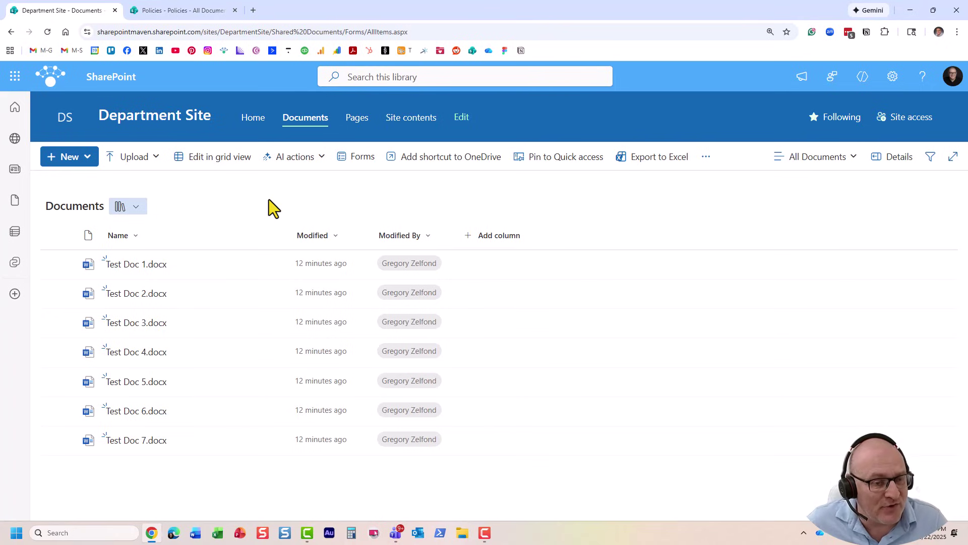
pyautogui.click(506, 246)
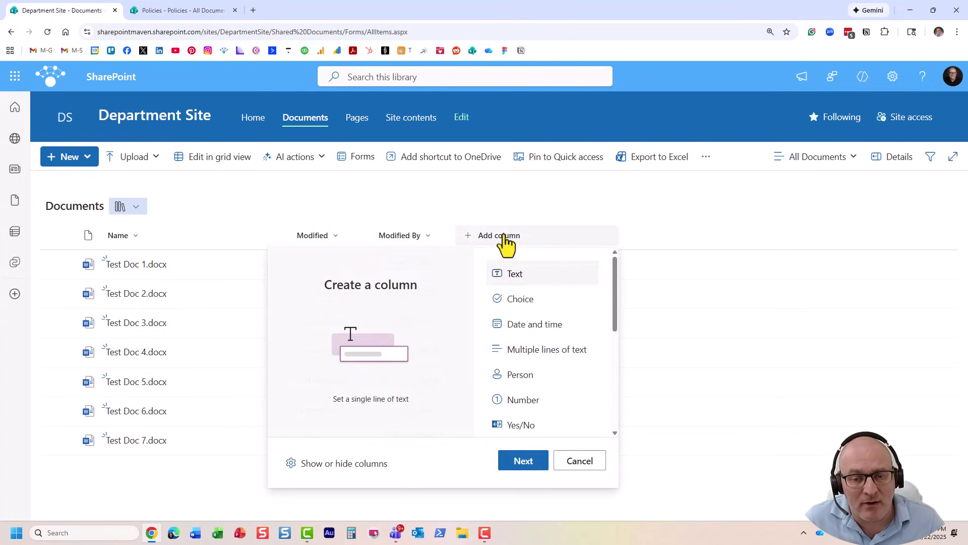
pyautogui.click(551, 308)
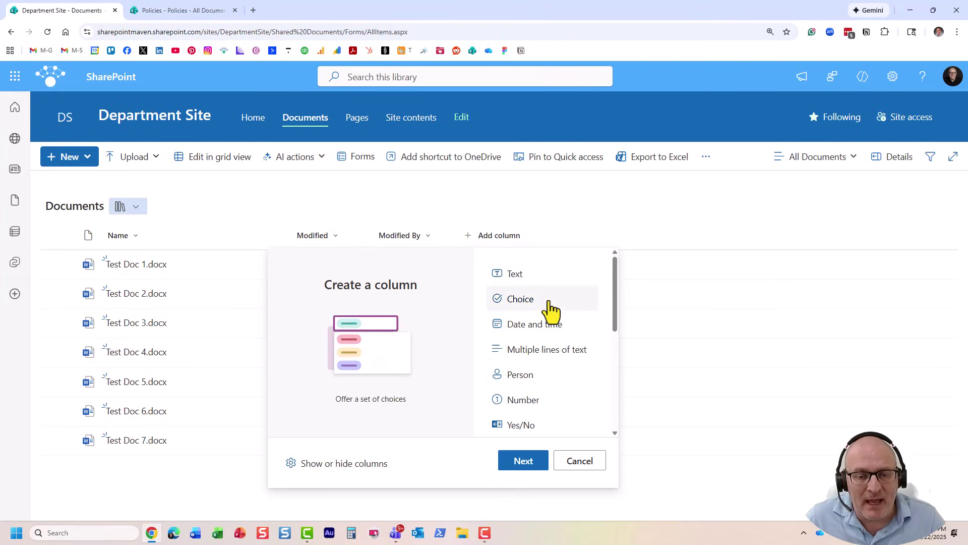
pyautogui.click(530, 459)
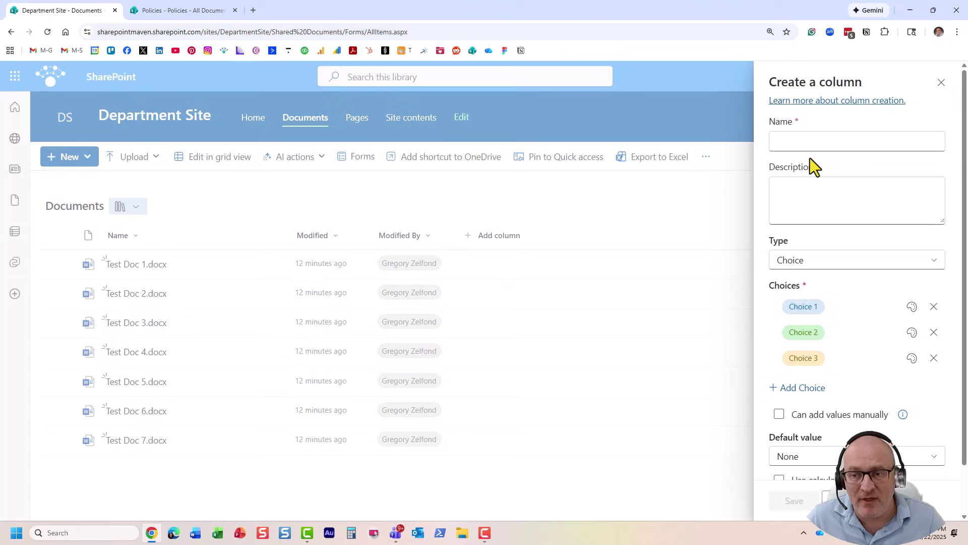
pyautogui.click(794, 140)
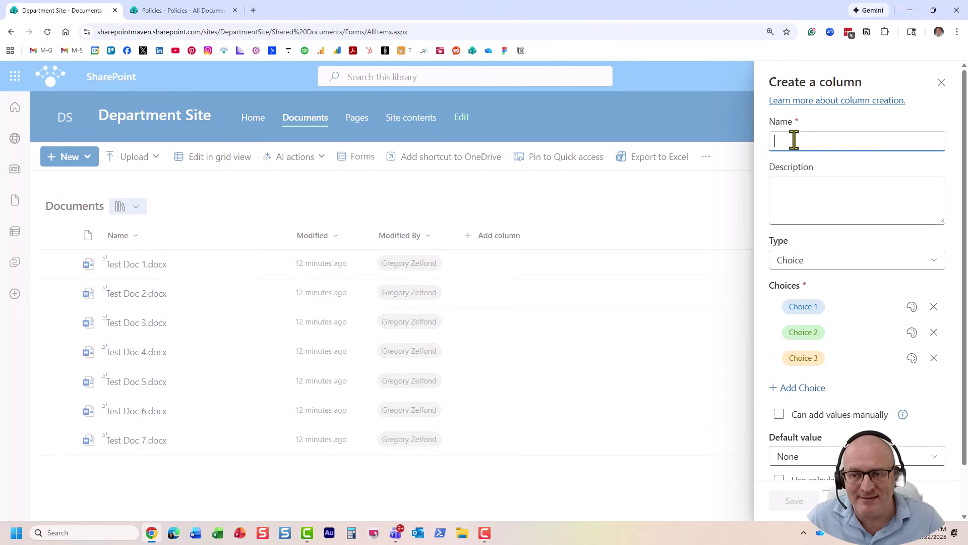
pyautogui.write('Document Type')
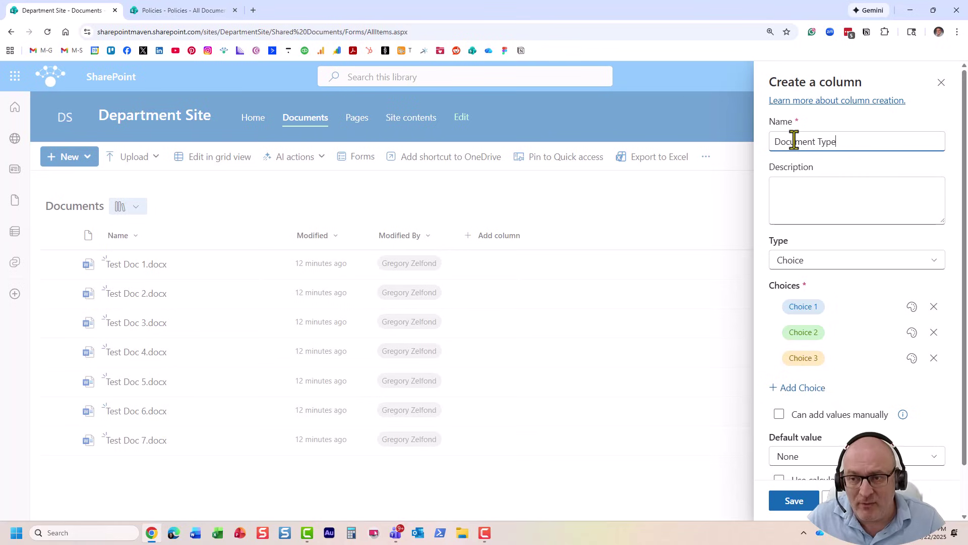
# - Set the column's choices to Agenda, Invoice and Budget, and save it
pyautogui.click(804, 305)
pyautogui.write('Agenda')
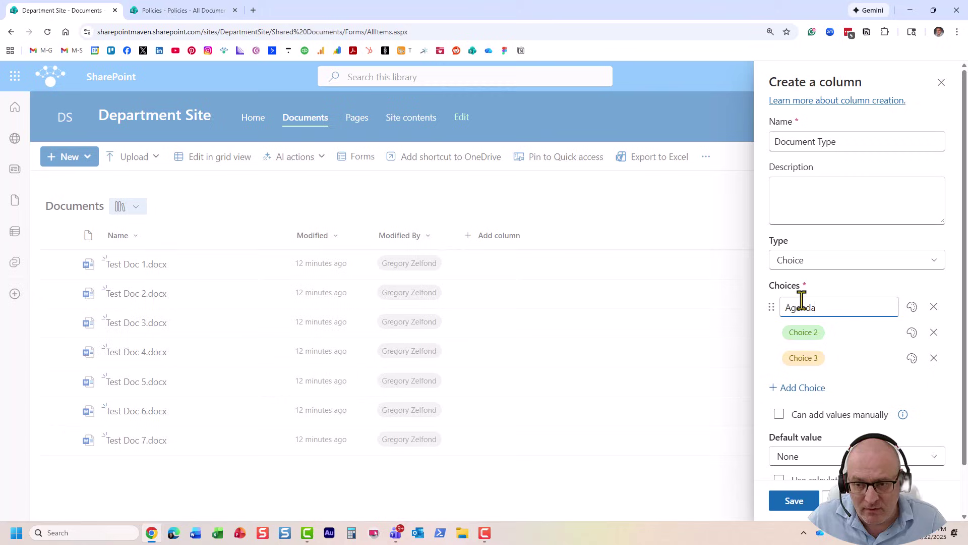
pyautogui.click(809, 330)
pyautogui.write('In')
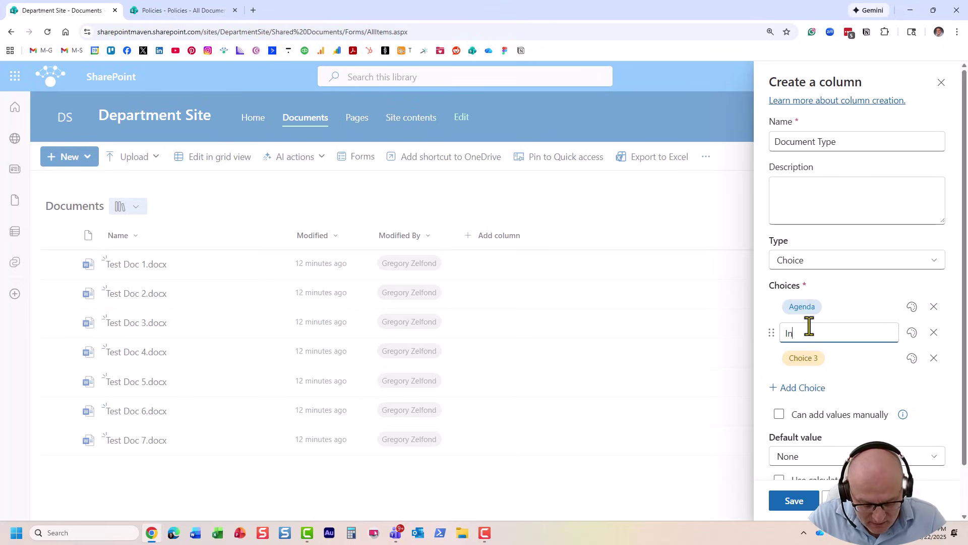
pyautogui.write('voice')
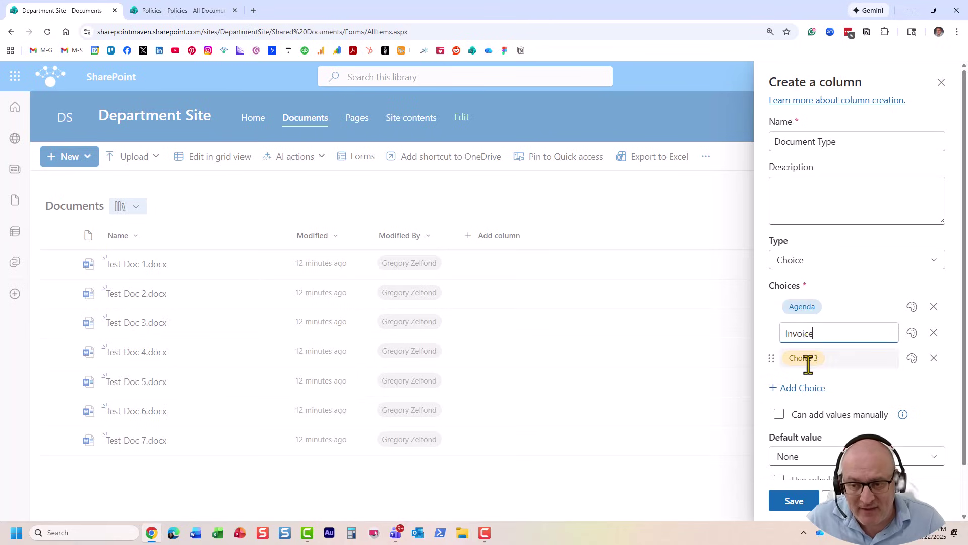
pyautogui.click(803, 357)
pyautogui.write('Budget')
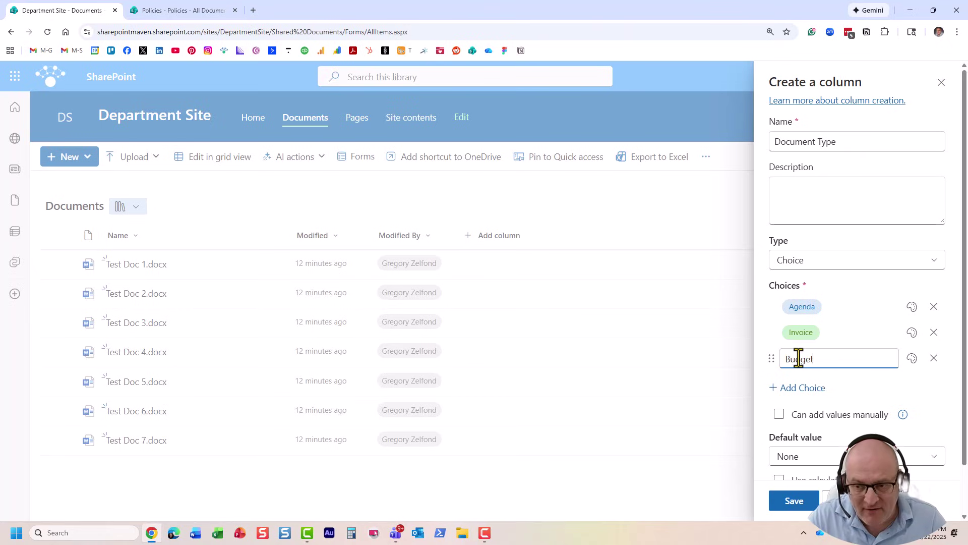
pyautogui.click(920, 383)
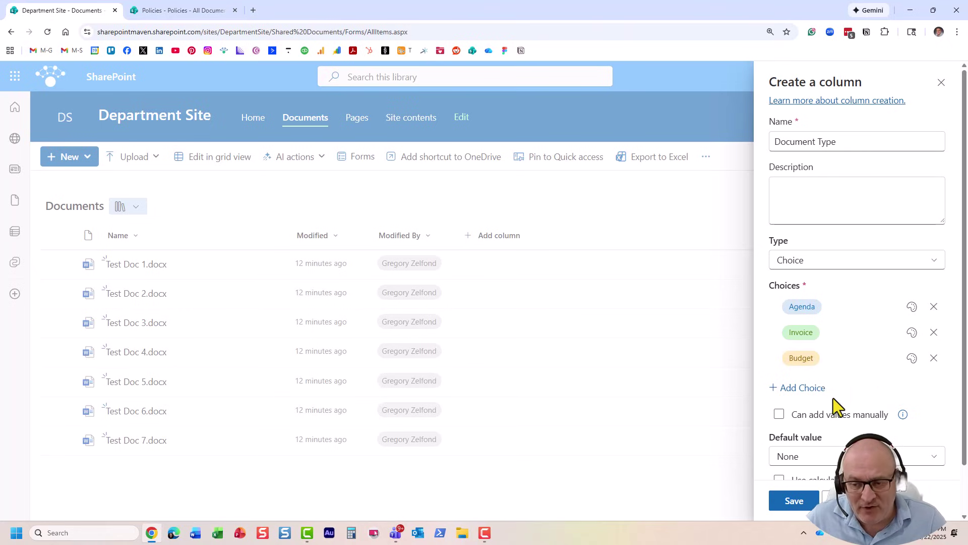
pyautogui.click(803, 502)
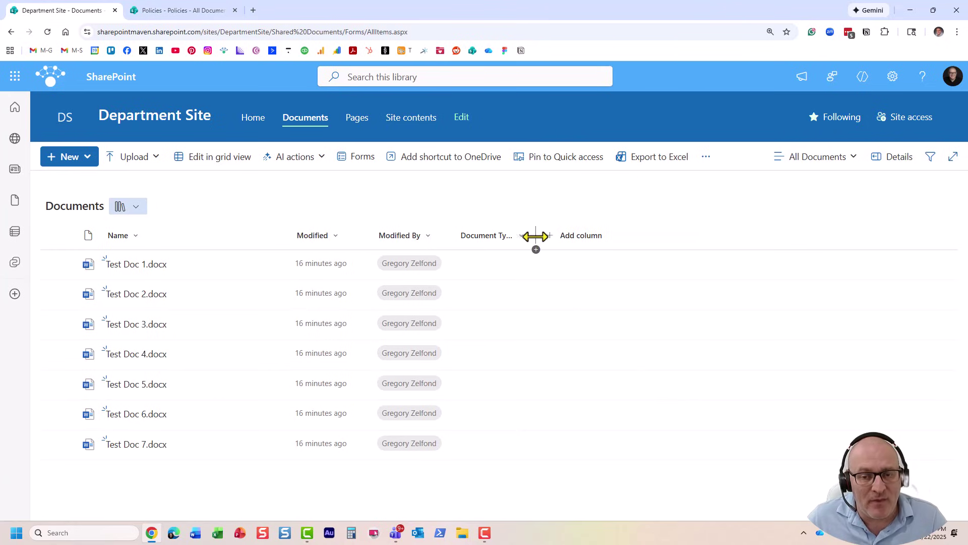
# - Widen Document Type and, in grid view, set Test Doc 1 to Agenda and Test Doc 2 to Invoice
pyautogui.moveTo(536, 237); pyautogui.dragTo(620, 232)
pyautogui.click(221, 163)
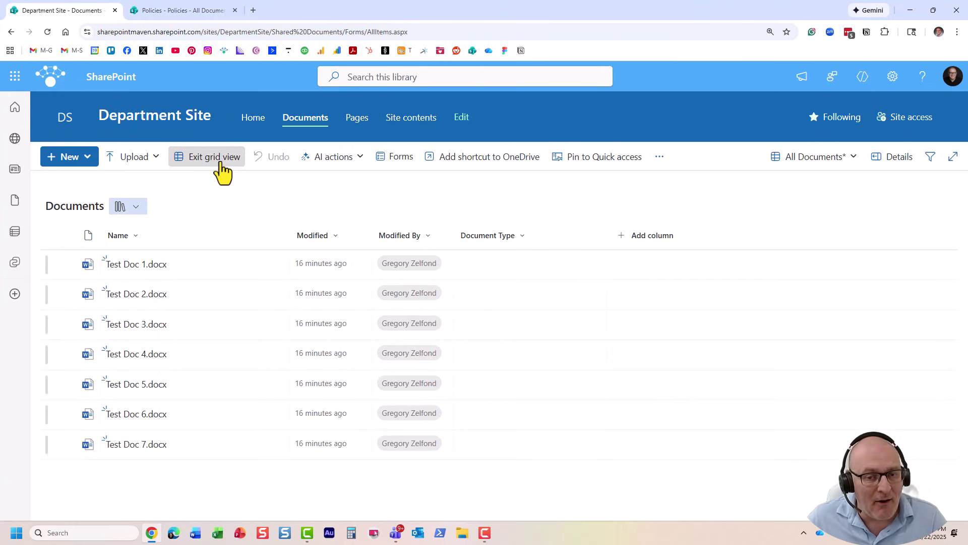
pyautogui.click(507, 274)
pyautogui.click(504, 264)
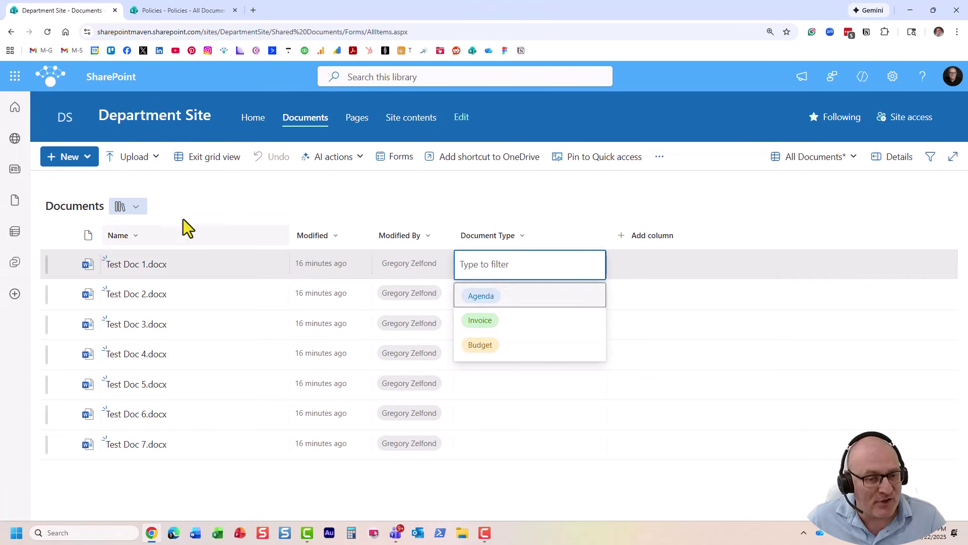
pyautogui.click(483, 295)
pyautogui.click(509, 302)
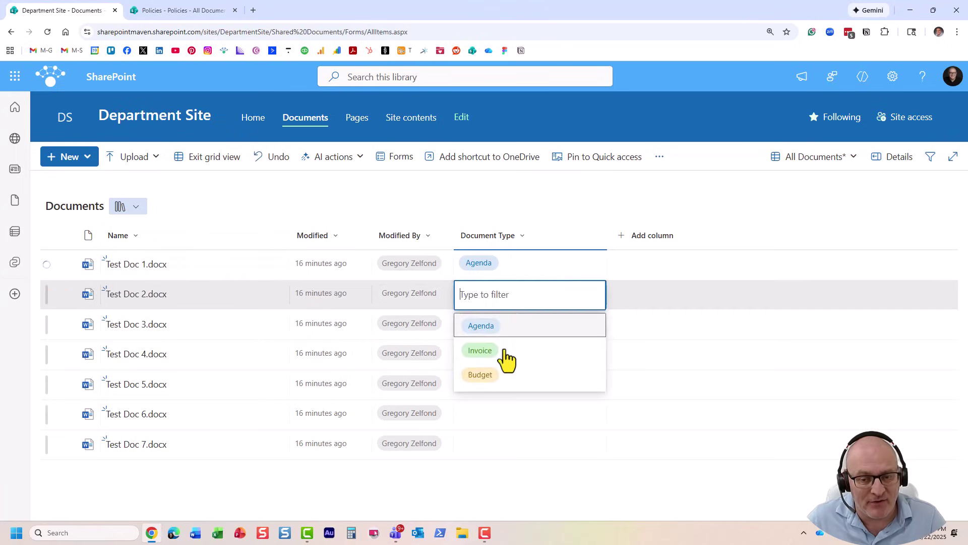
pyautogui.click(504, 356)
# - Set Test Doc 3 to Budget and Test Docs 4–7 to Agenda, then exit grid view
pyautogui.doubleClick(492, 329)
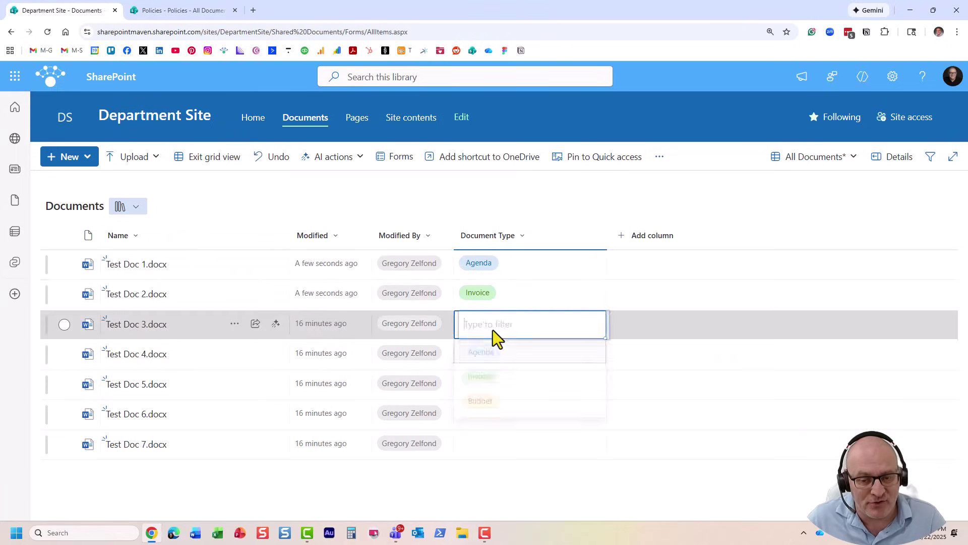
pyautogui.click(481, 402)
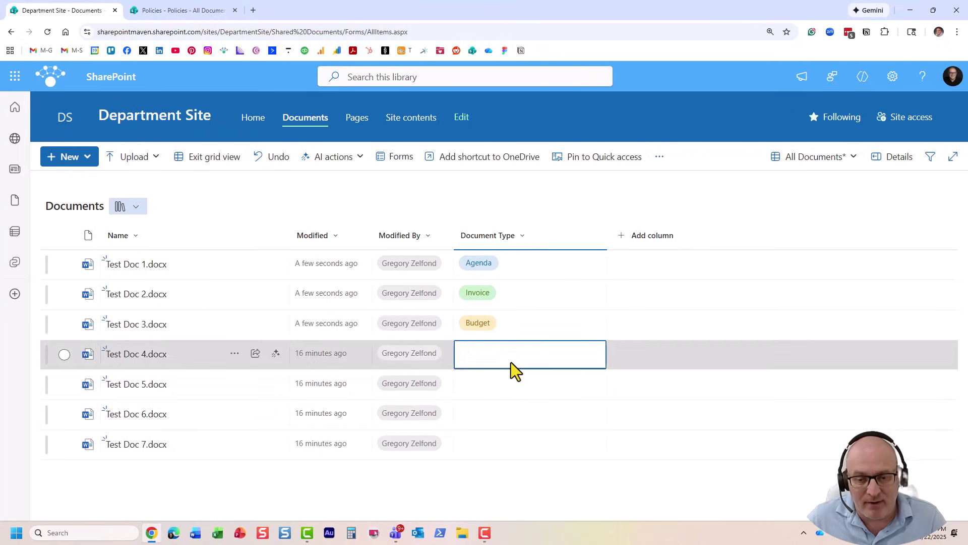
pyautogui.click(510, 363)
pyautogui.click(488, 394)
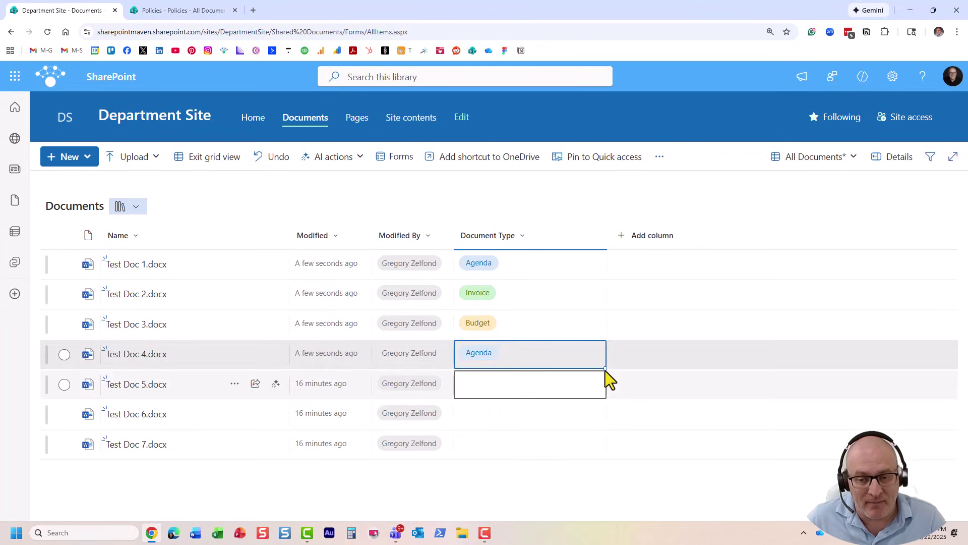
pyautogui.moveTo(605, 370); pyautogui.dragTo(603, 453)
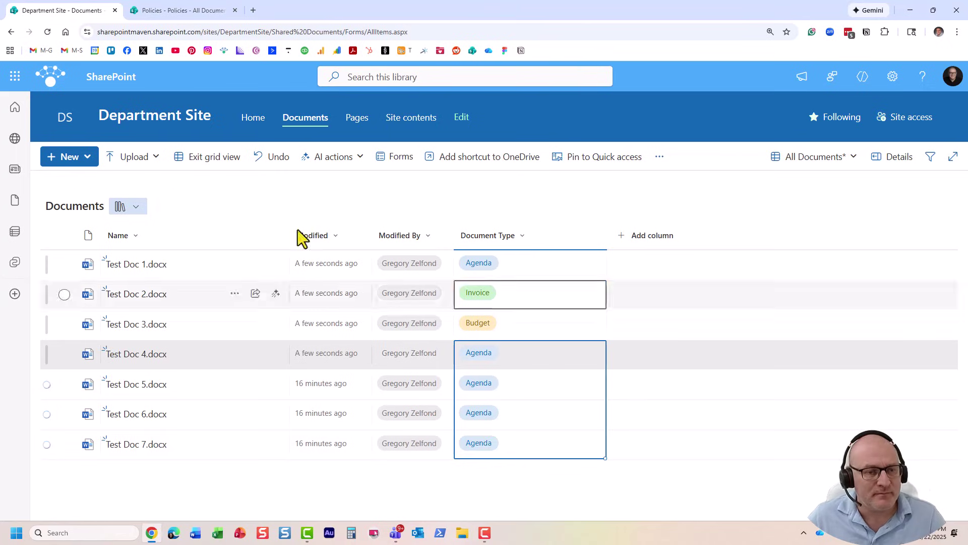
pyautogui.click(192, 162)
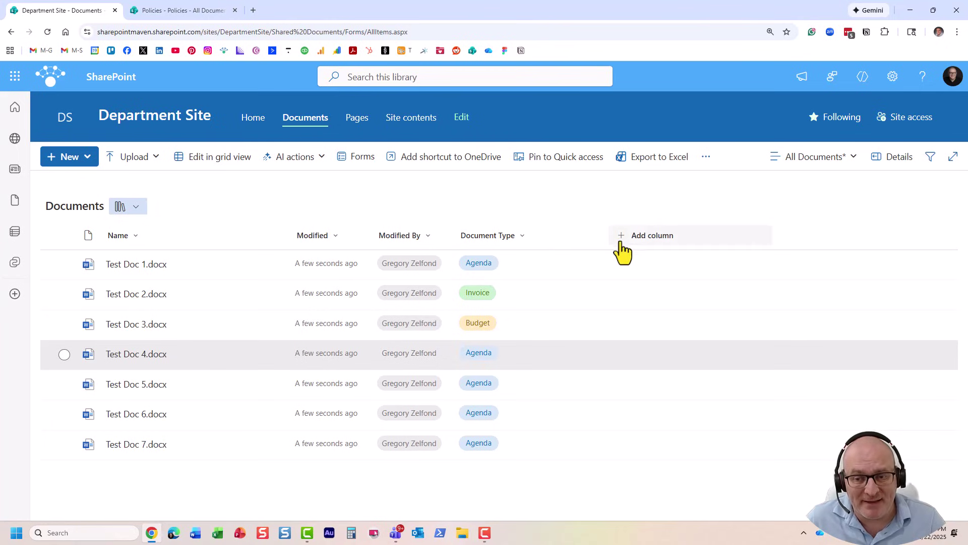
# - Start a new Managed metadata column in the Documents library
pyautogui.click(643, 247)
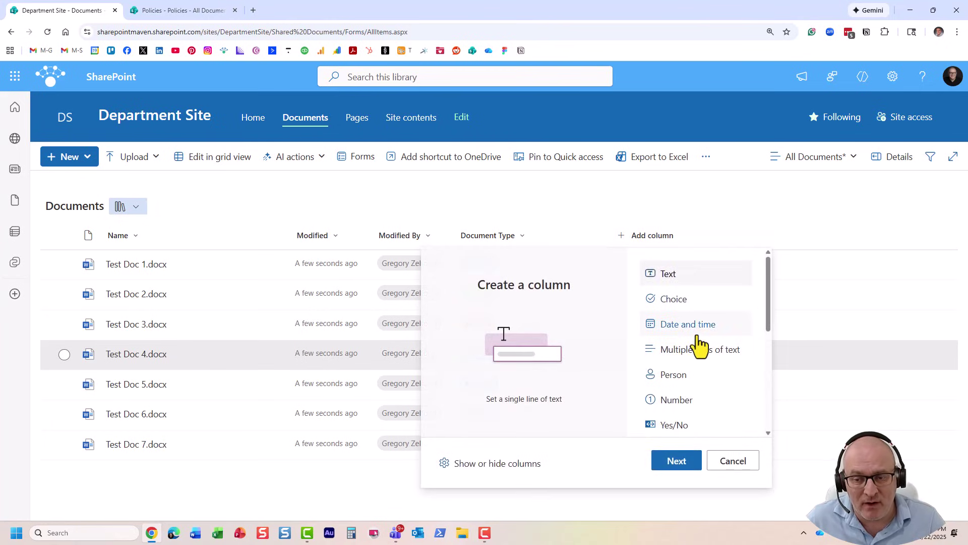
pyautogui.scroll(-1, 695, 345)
pyautogui.scroll(1, 680, 297)
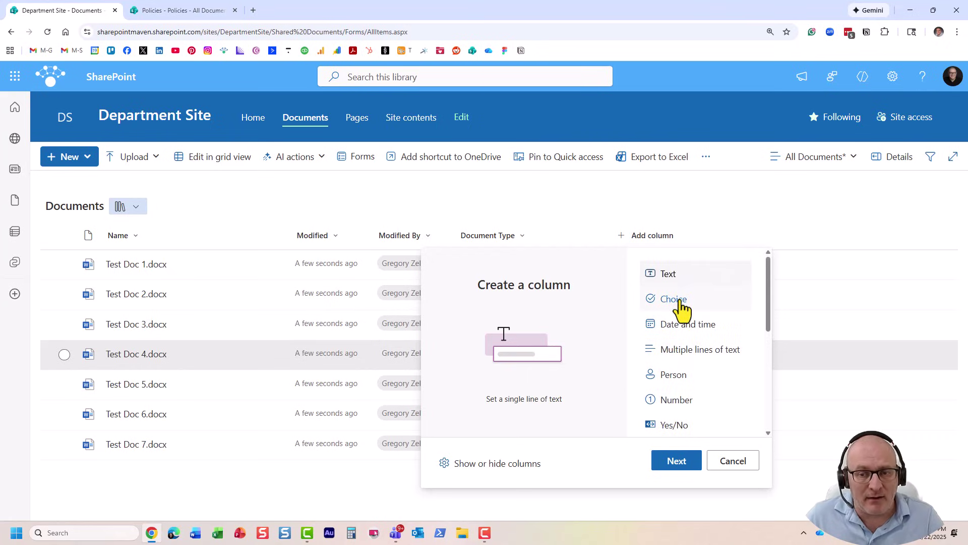
pyautogui.scroll(-4, 682, 333)
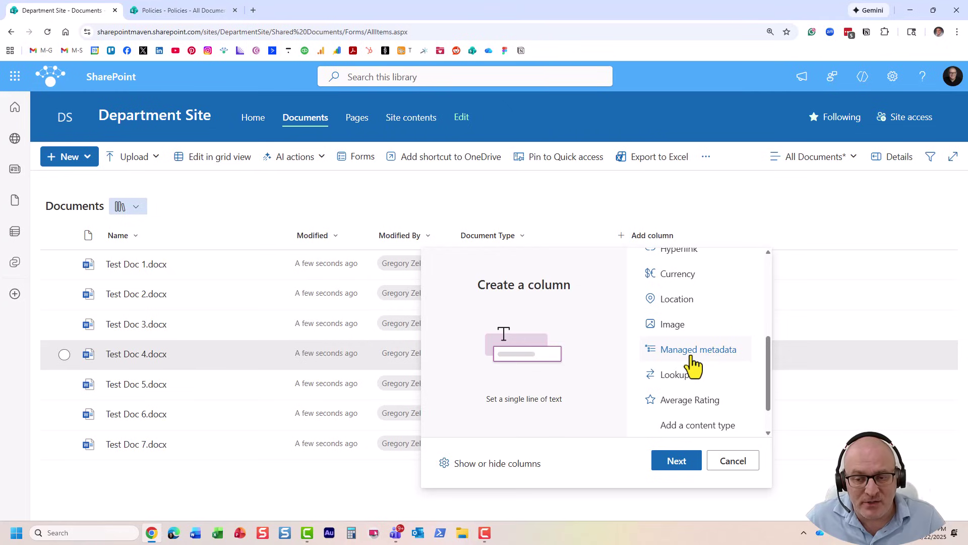
pyautogui.click(713, 357)
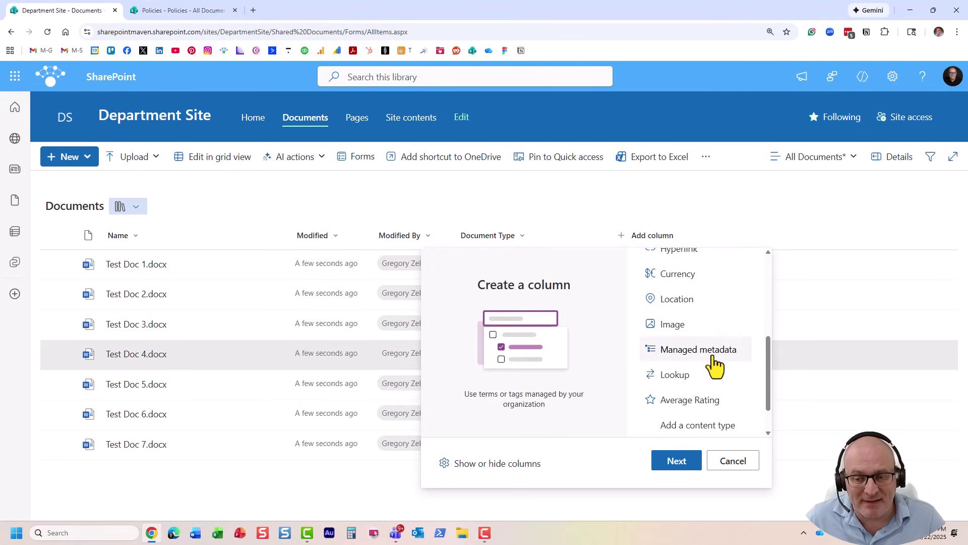
pyautogui.click(681, 465)
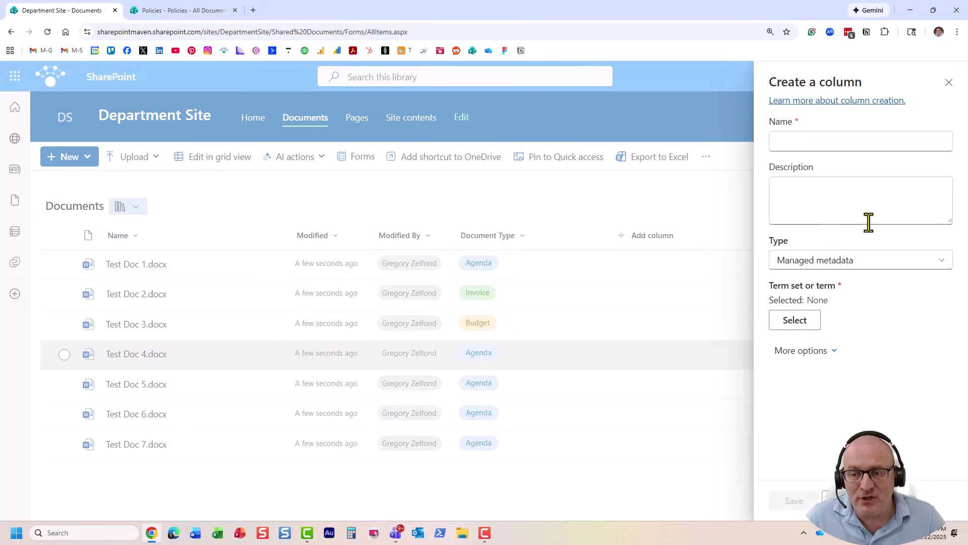
# - Browse the Global Metadata > Document Type terms, then cancel without creating the column
pyautogui.click(802, 328)
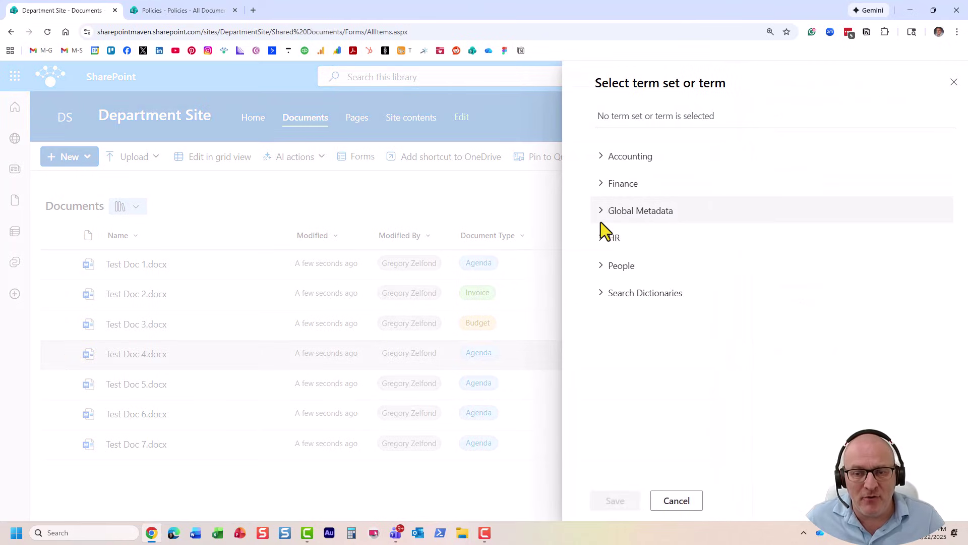
pyautogui.click(602, 216)
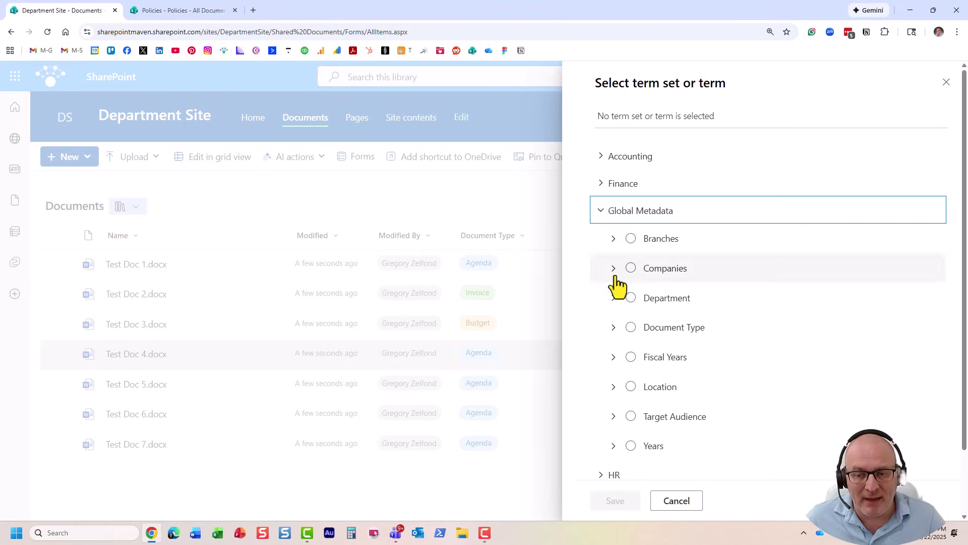
pyautogui.click(614, 328)
pyautogui.scroll(-1, 698, 349)
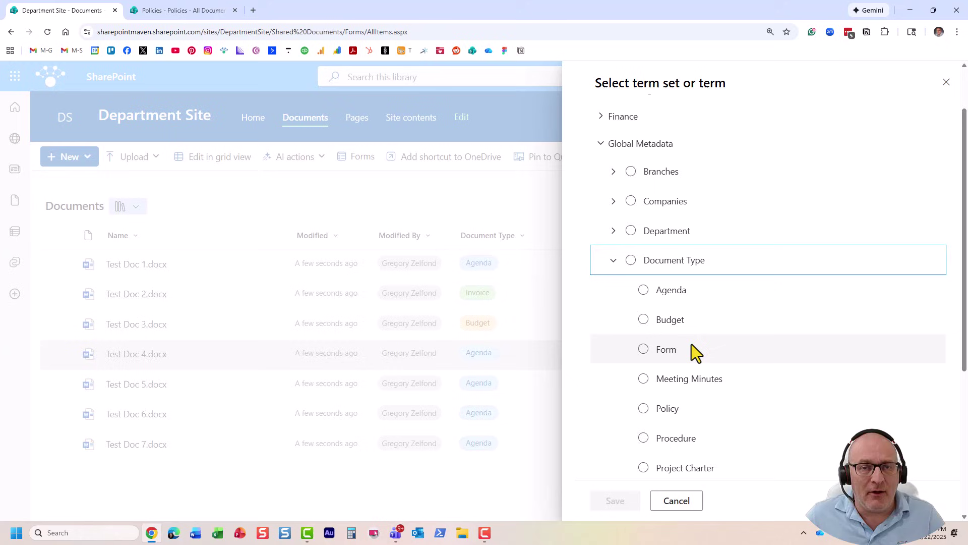
pyautogui.click(677, 501)
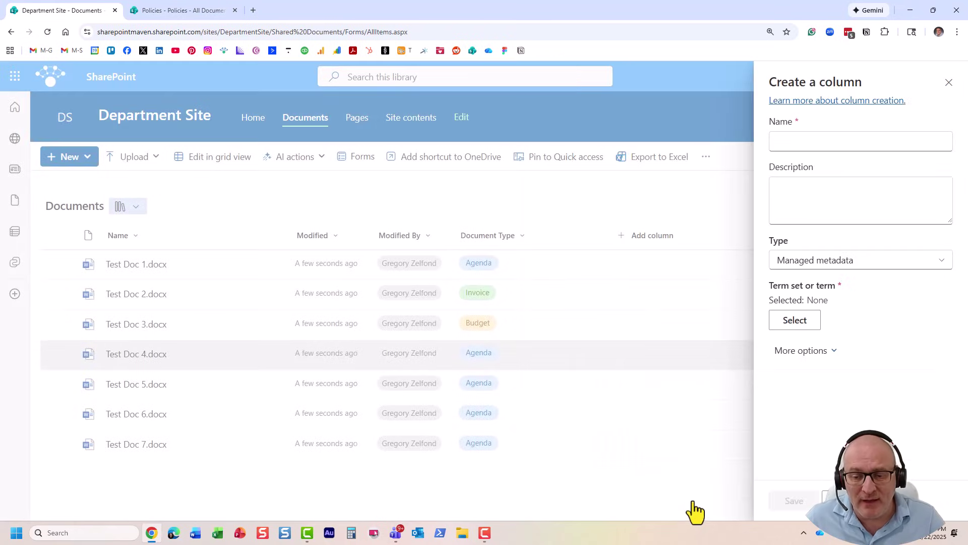
pyautogui.click(822, 502)
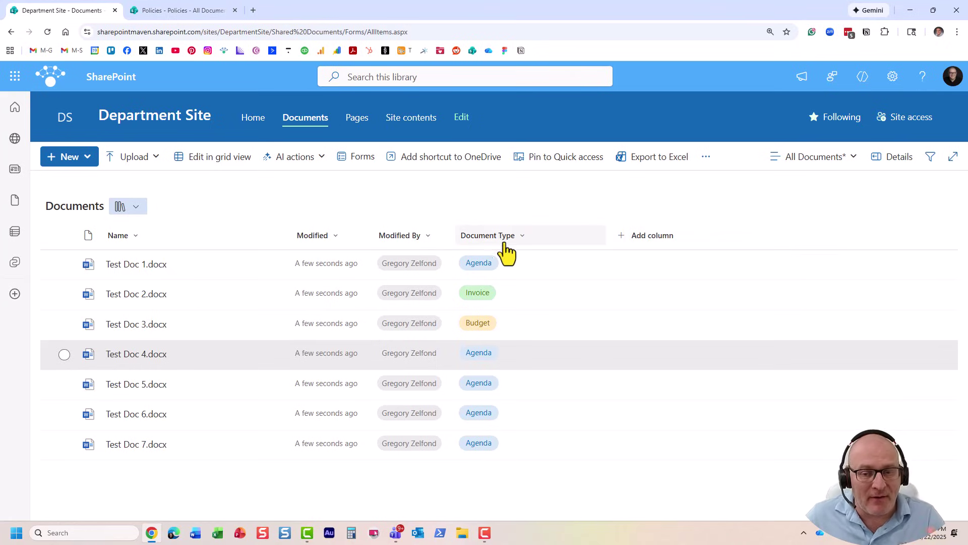
pyautogui.click(523, 242)
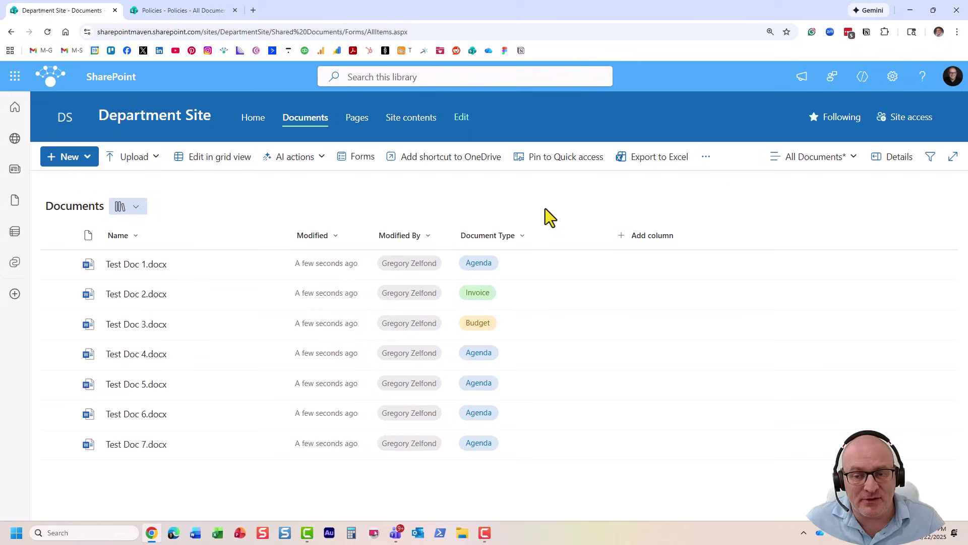
pyautogui.click(651, 237)
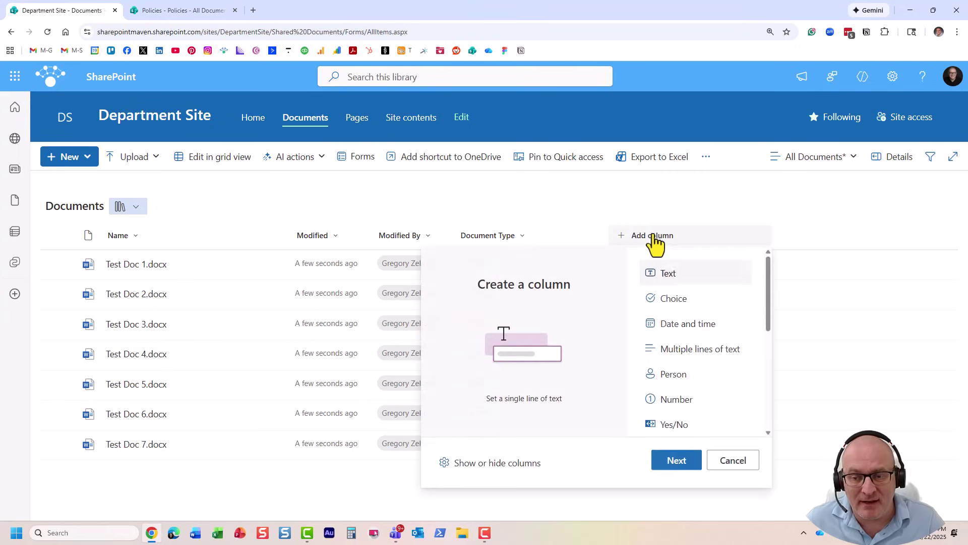
pyautogui.click(691, 113)
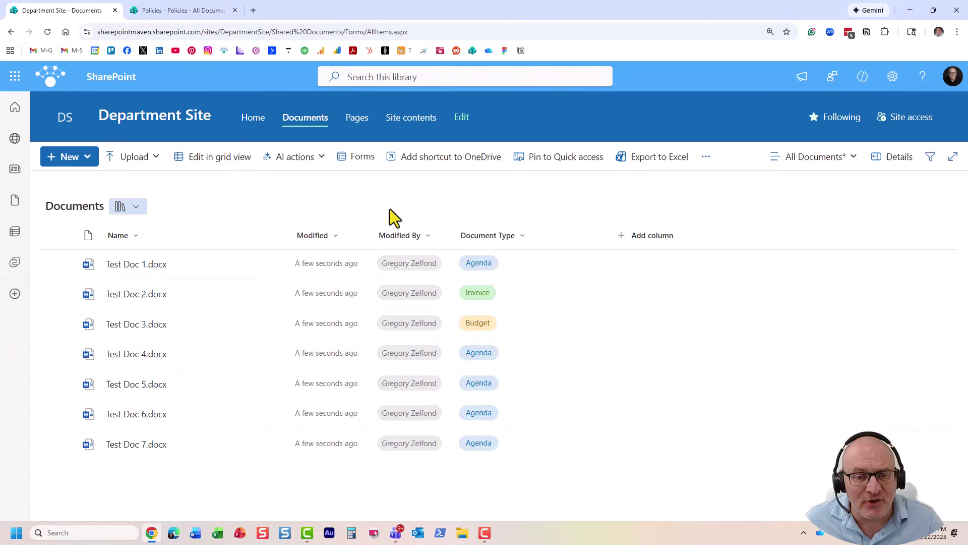
# - Open the Microsoft 365 admin center from the app launcher and show all navigation entries
pyautogui.click(14, 76)
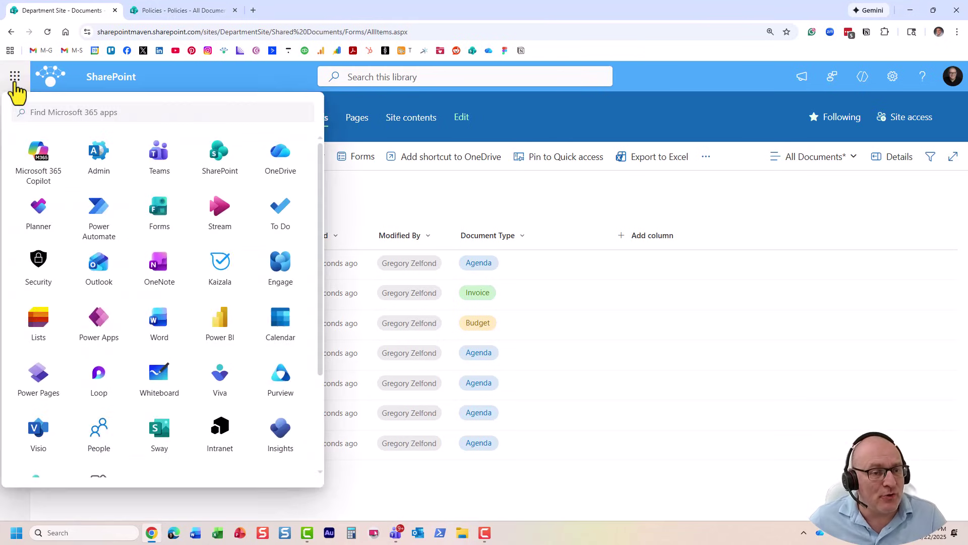
pyautogui.click(98, 174)
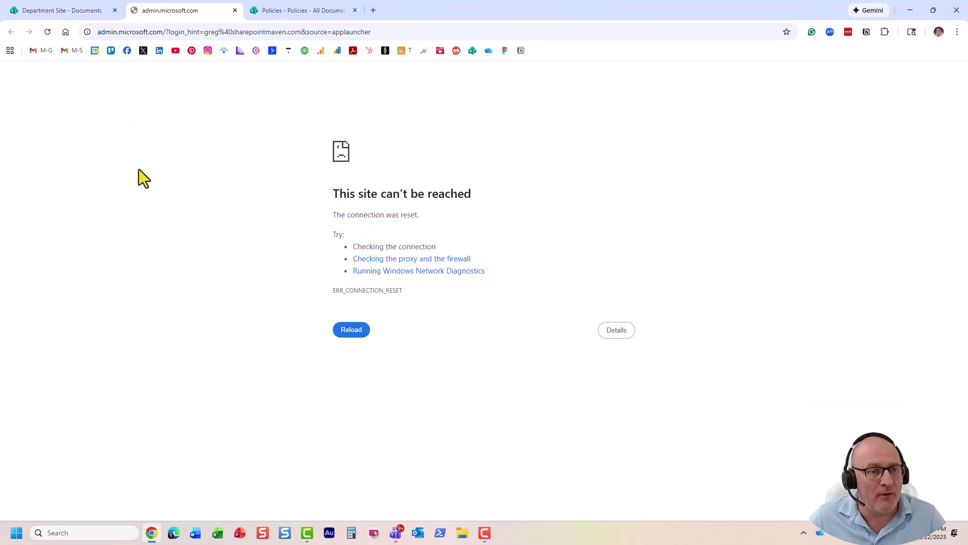
pyautogui.click(47, 33)
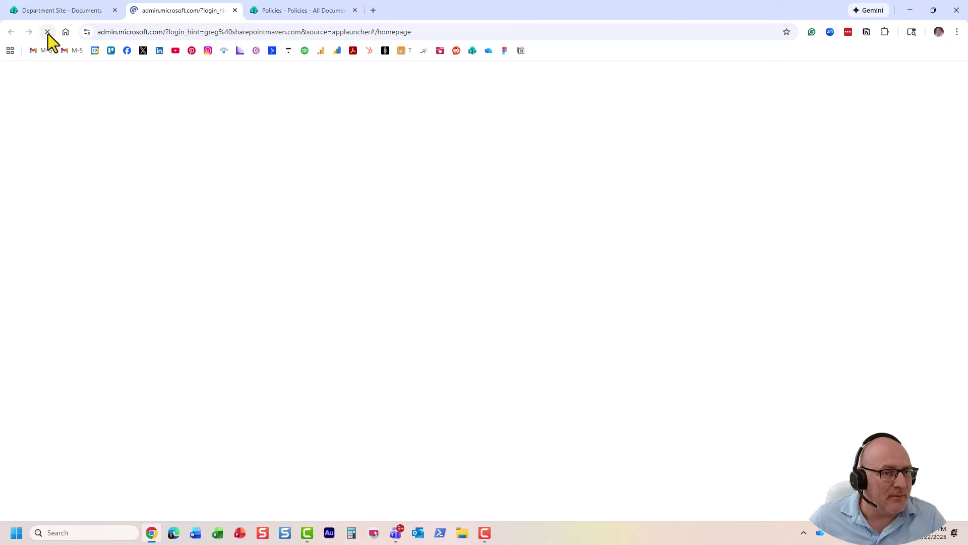
pyautogui.click(45, 33)
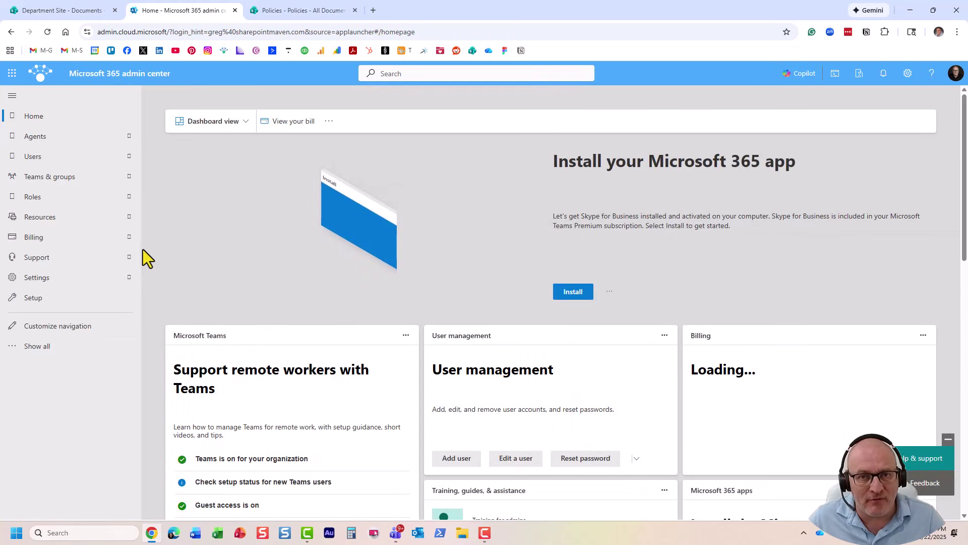
pyautogui.click(35, 347)
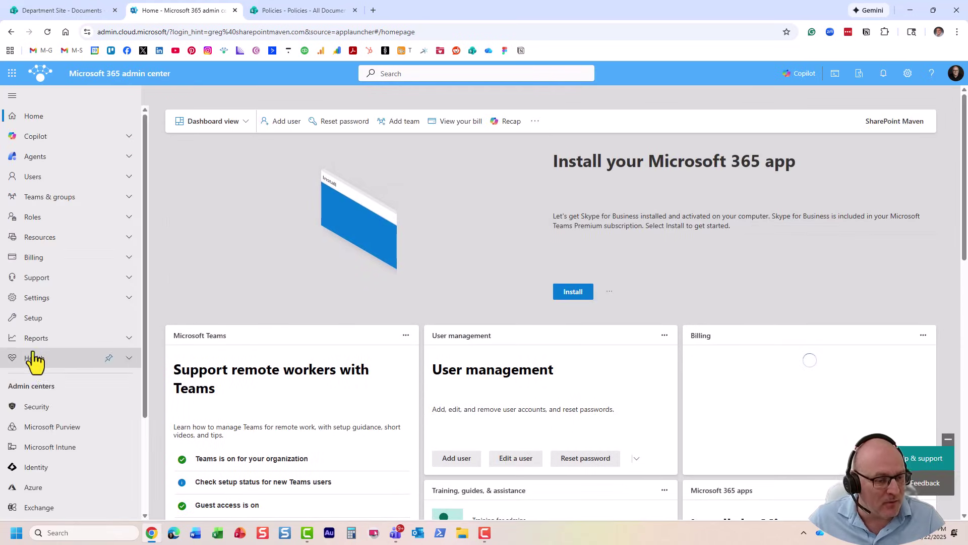
pyautogui.scroll(-1, 61, 476)
# - Open the SharePoint admin center's Term store under Content services and zoom the browser to 125%
pyautogui.click(50, 462)
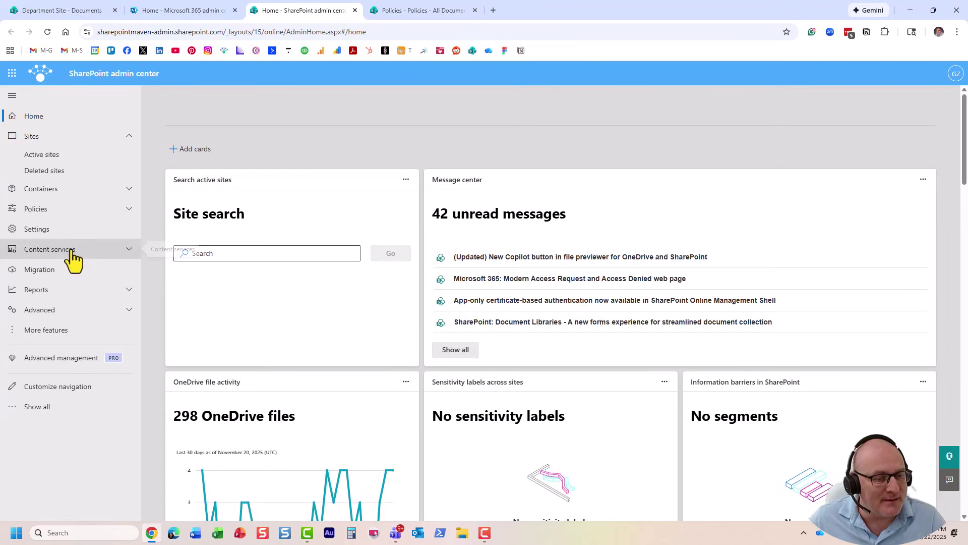
pyautogui.click(64, 252)
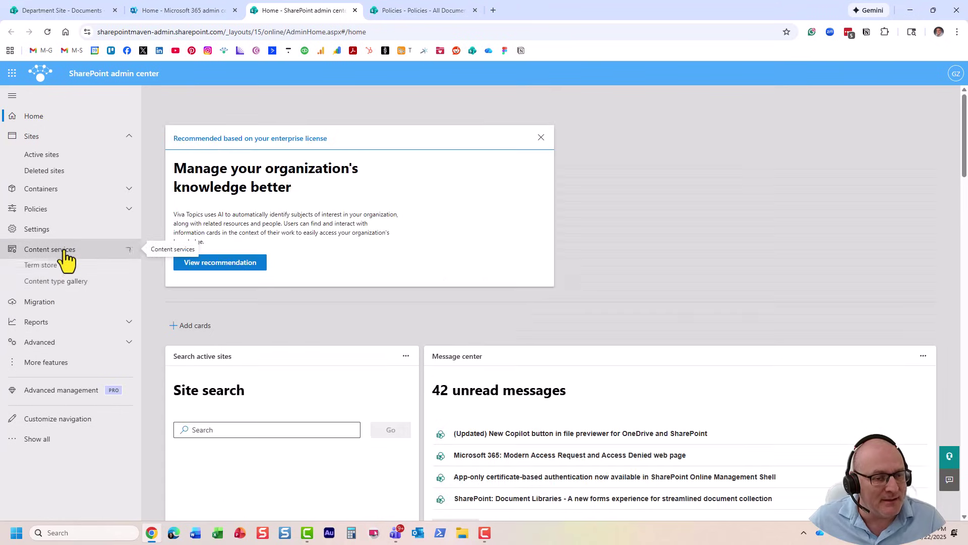
pyautogui.click(40, 275)
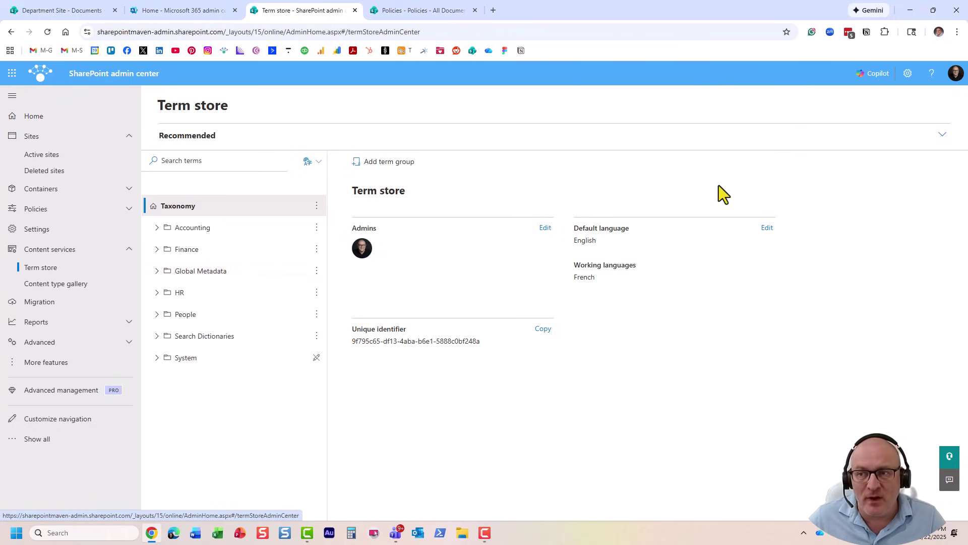
pyautogui.click(957, 32)
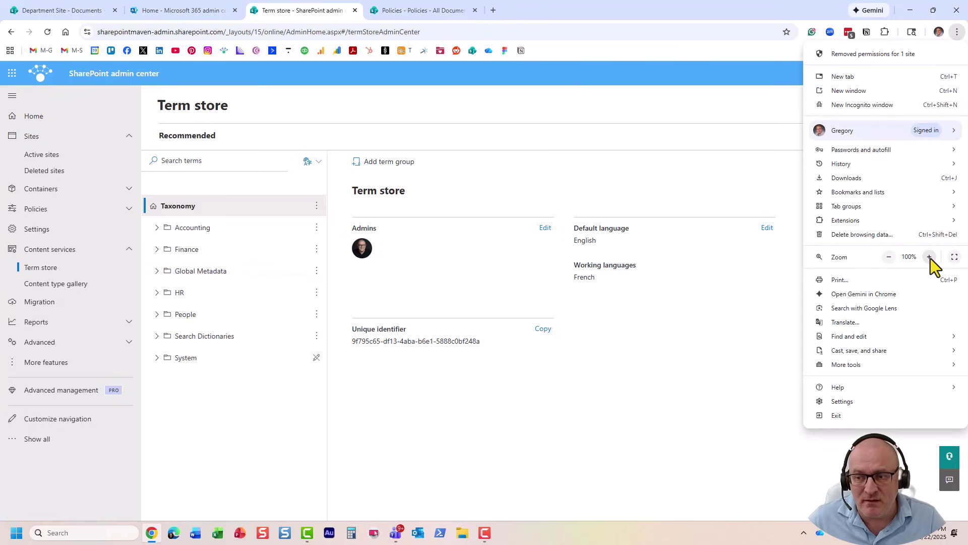
pyautogui.click(929, 257)
pyautogui.click(623, 172)
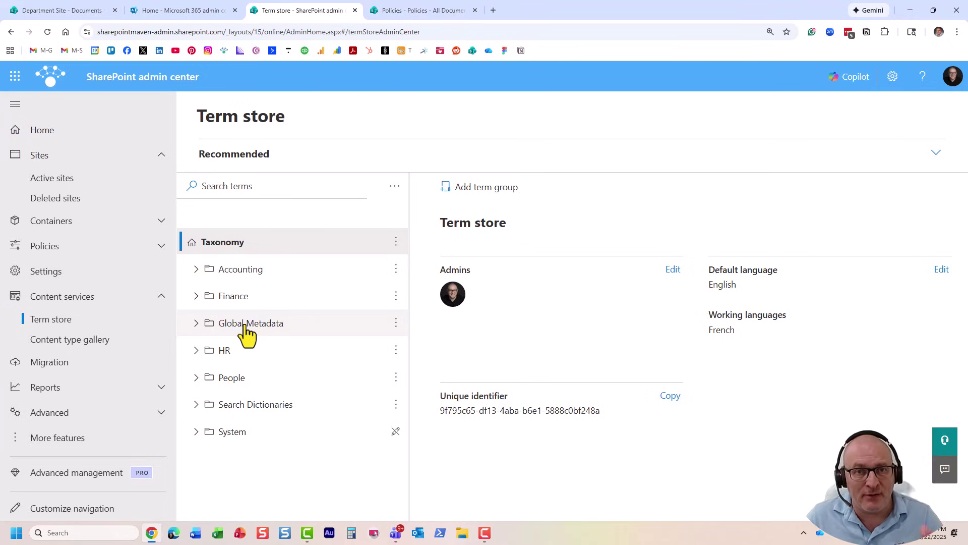
# - Expand Global Metadata and the Document Type term set to list its terms, Agenda through Schedule
pyautogui.click(196, 323)
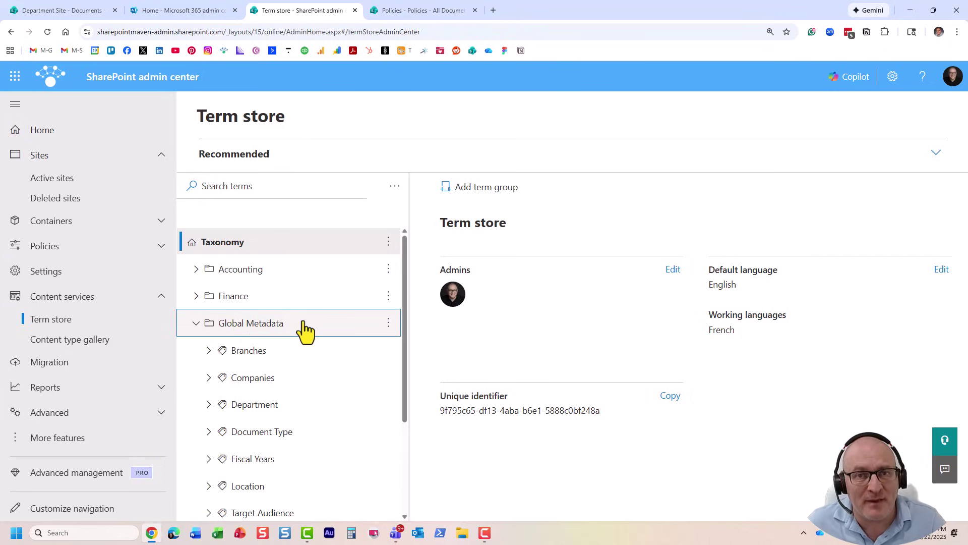
pyautogui.scroll(-1, 305, 331)
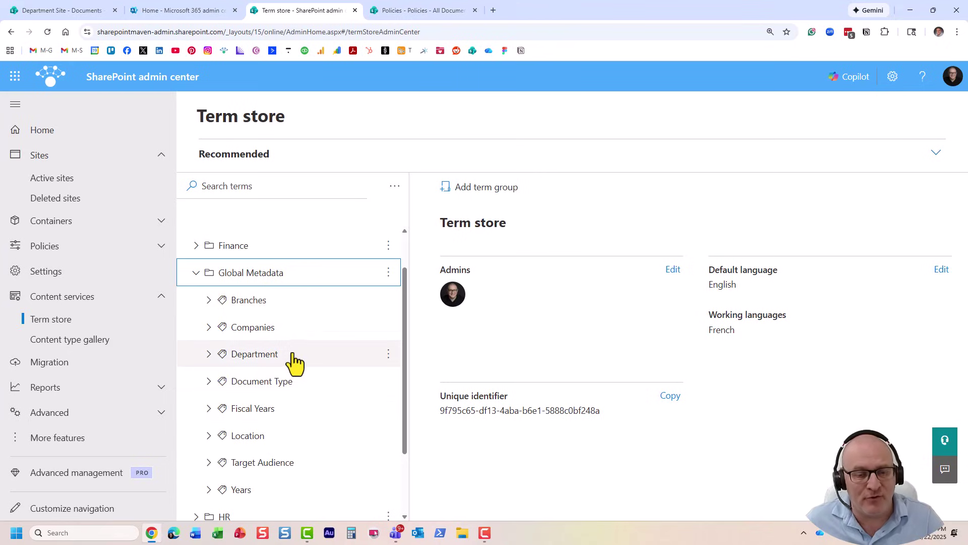
pyautogui.click(208, 382)
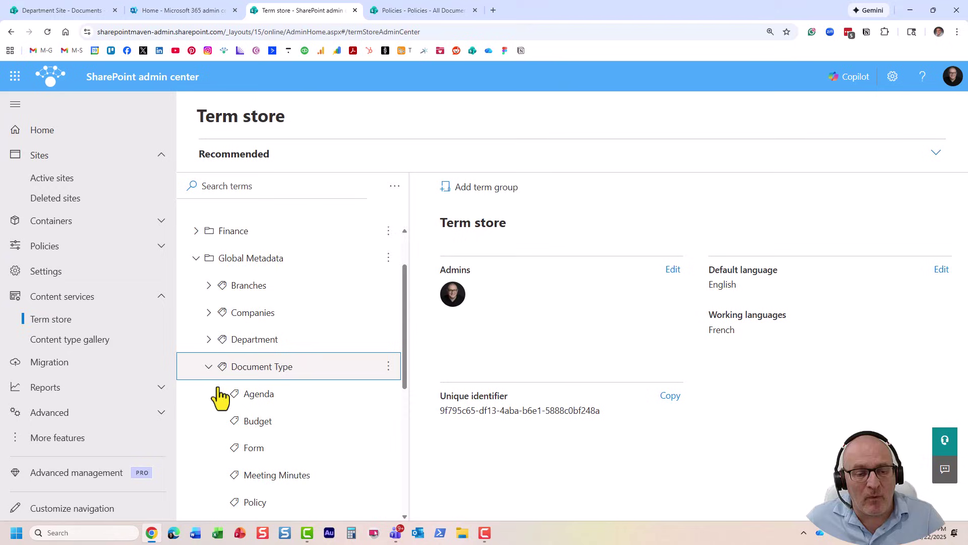
pyautogui.scroll(-3, 220, 398)
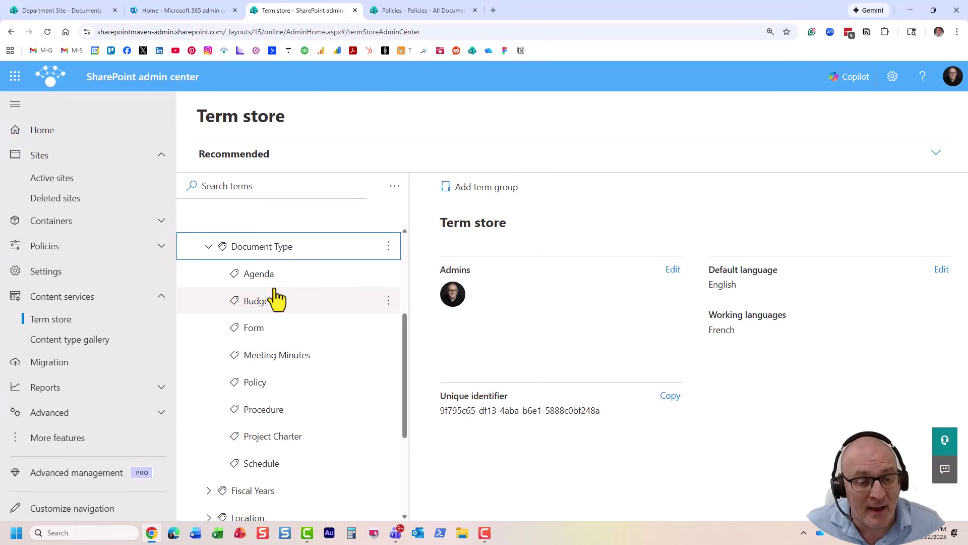
# - Expand Department and Accounting to view AP and AR, then collapse Department and Document Type
pyautogui.scroll(2, 288, 339)
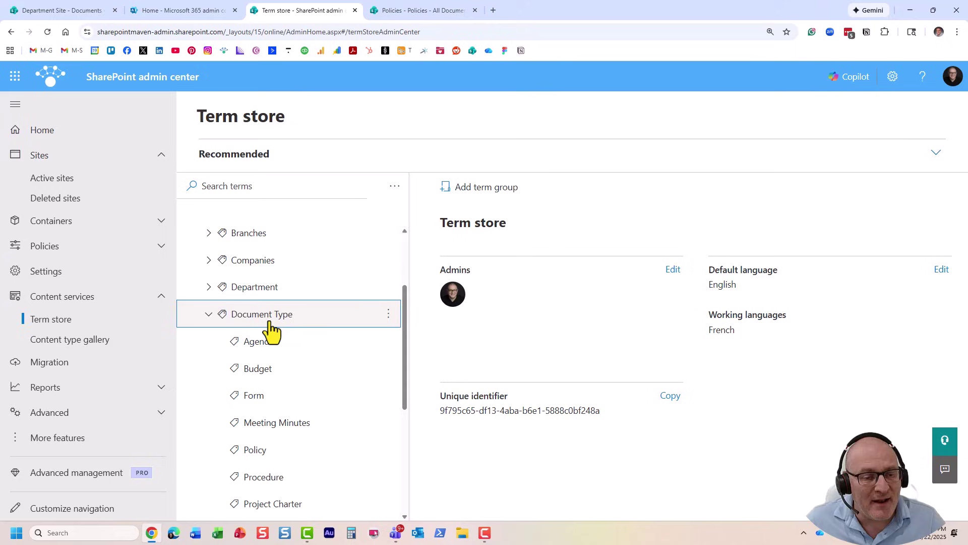
pyautogui.click(209, 288)
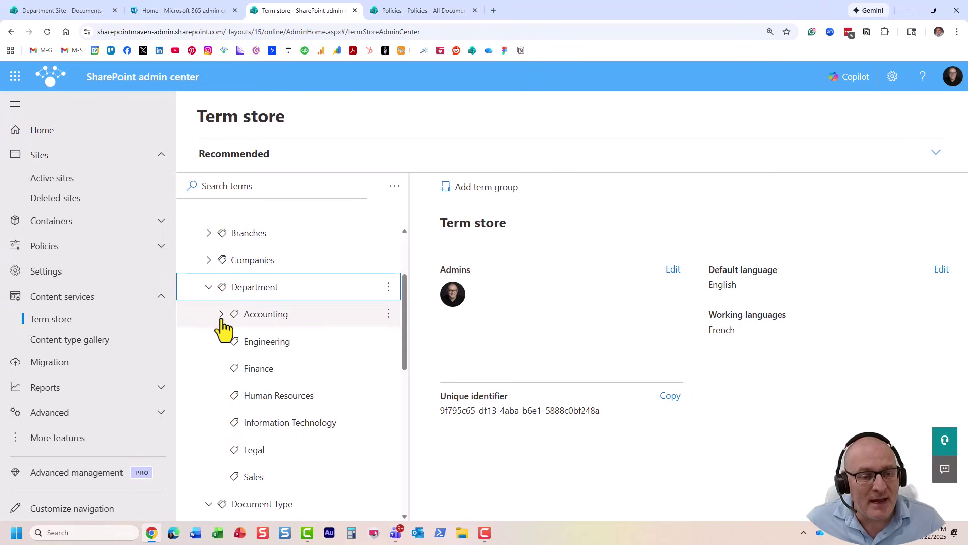
pyautogui.click(221, 316)
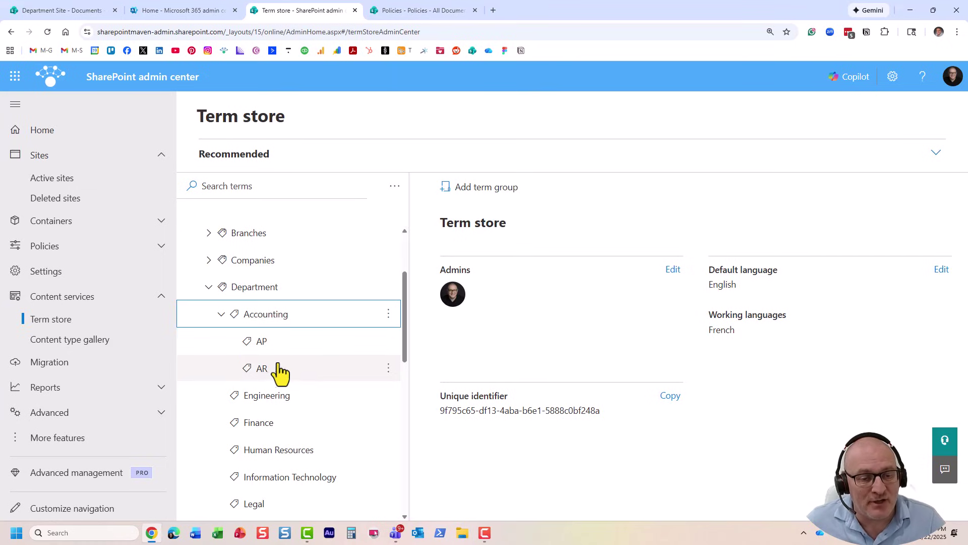
pyautogui.click(208, 287)
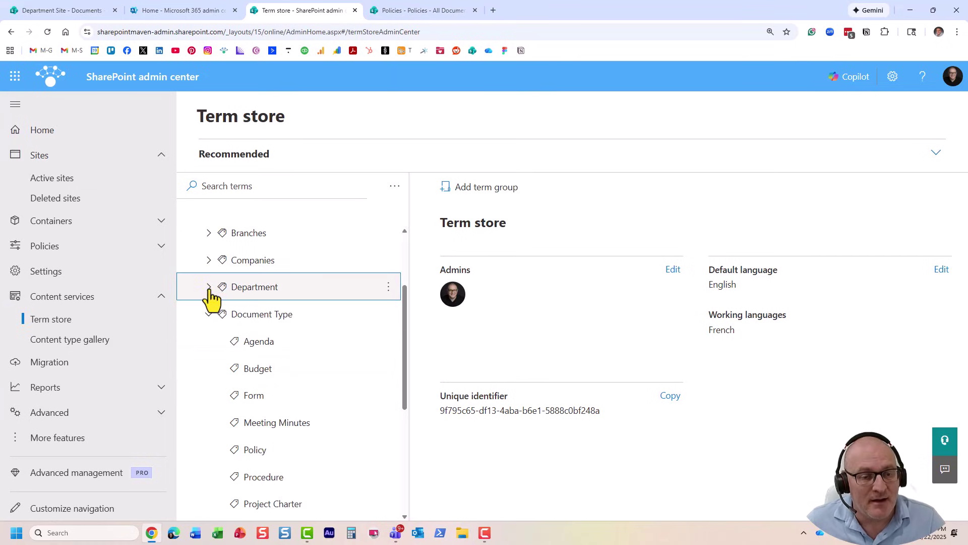
pyautogui.click(208, 314)
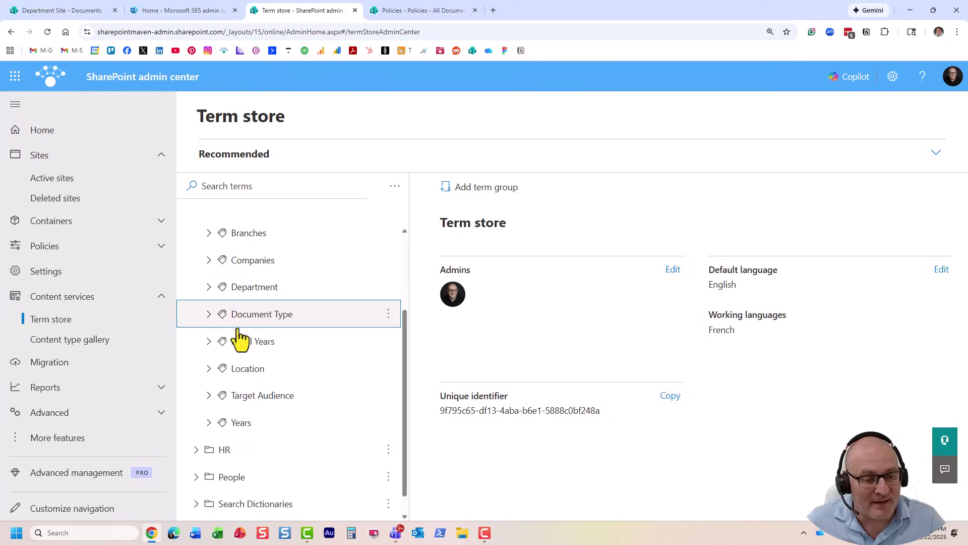
# - Expand Location, North America and USA to reveal Boston, Chicago and New York
pyautogui.click(208, 368)
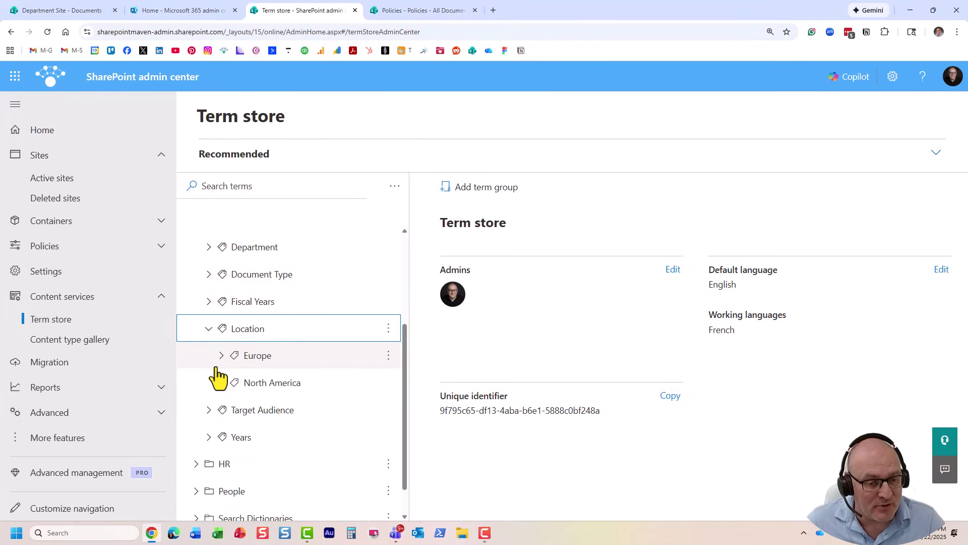
pyautogui.click(222, 382)
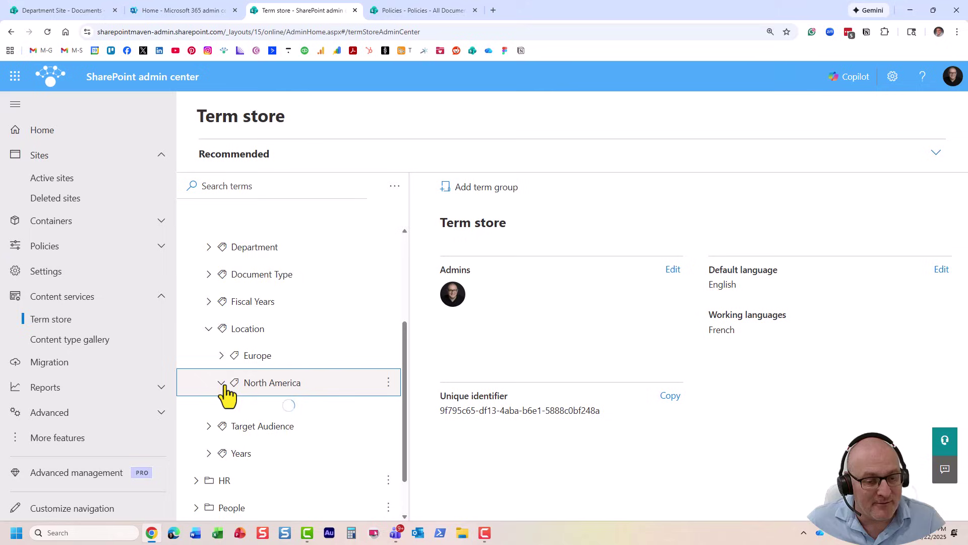
pyautogui.click(230, 383)
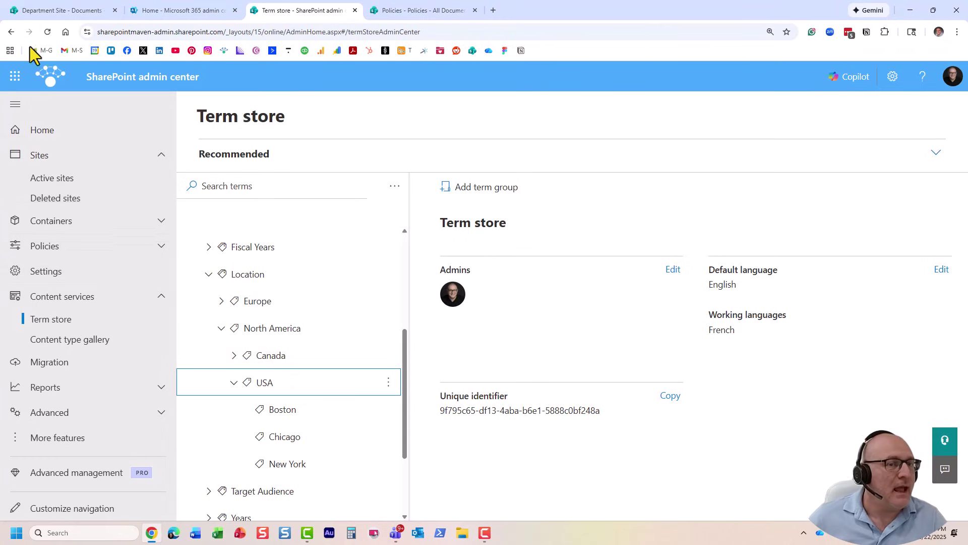
# - Back in the Documents library, start a Managed metadata column named 'Doc Type - TS'
pyautogui.click(53, 11)
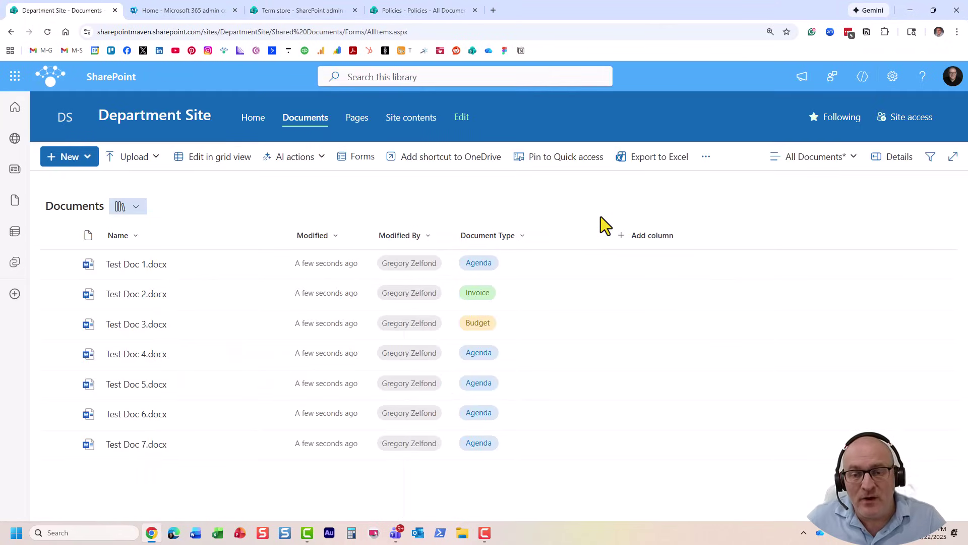
pyautogui.click(654, 245)
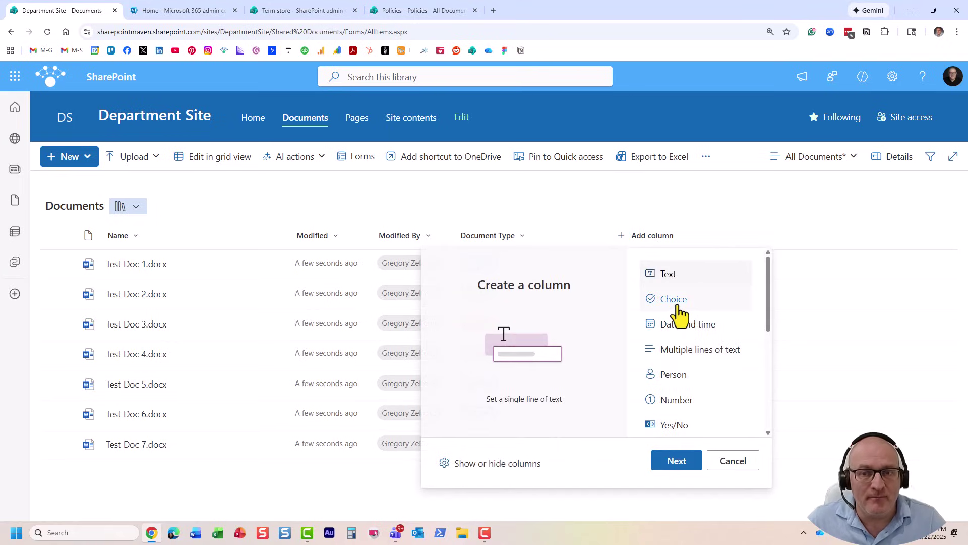
pyautogui.scroll(-3, 685, 363)
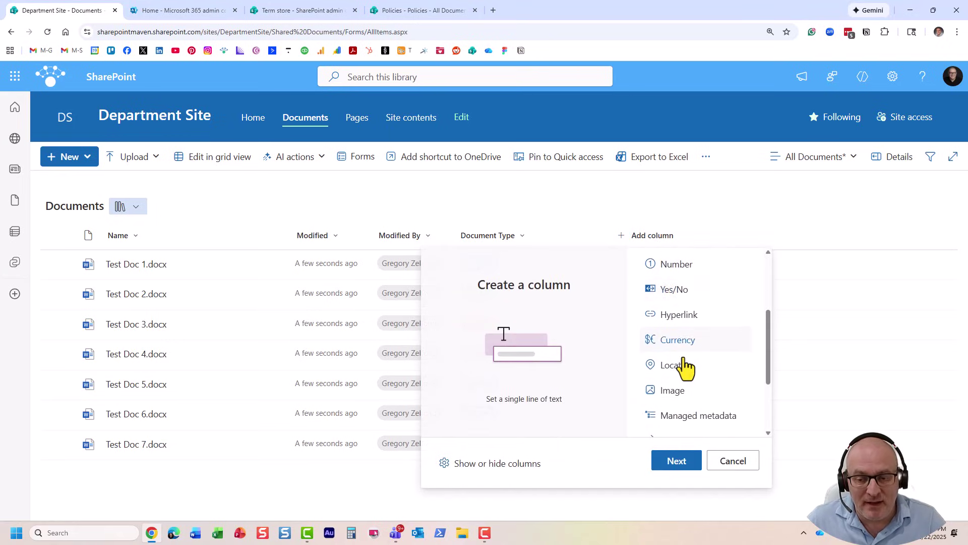
pyautogui.scroll(-1, 685, 362)
pyautogui.click(686, 367)
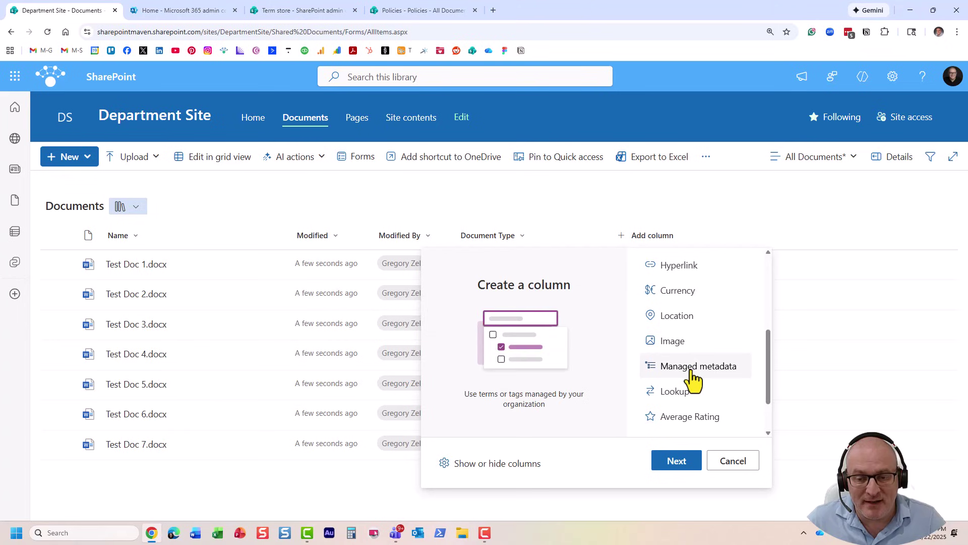
pyautogui.click(681, 459)
pyautogui.click(803, 140)
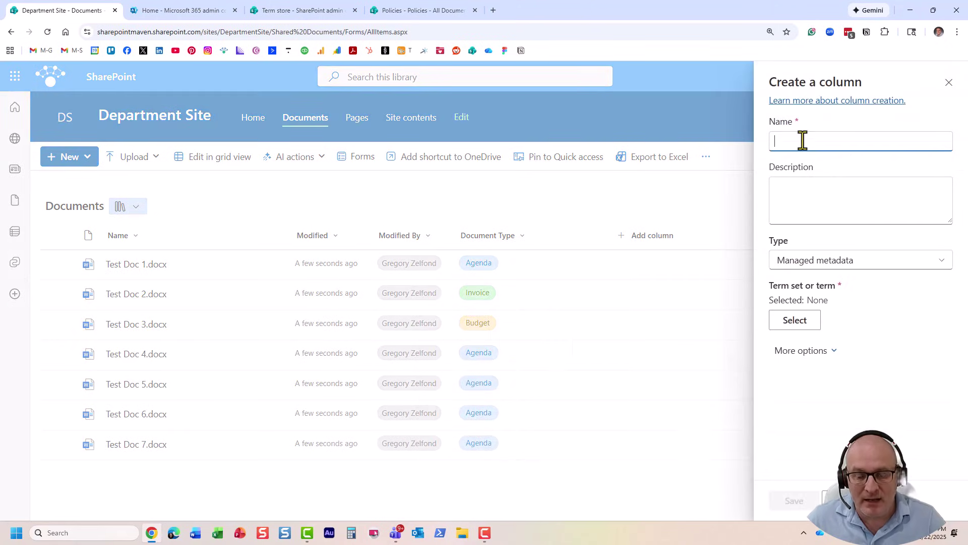
pyautogui.write('Doc ')
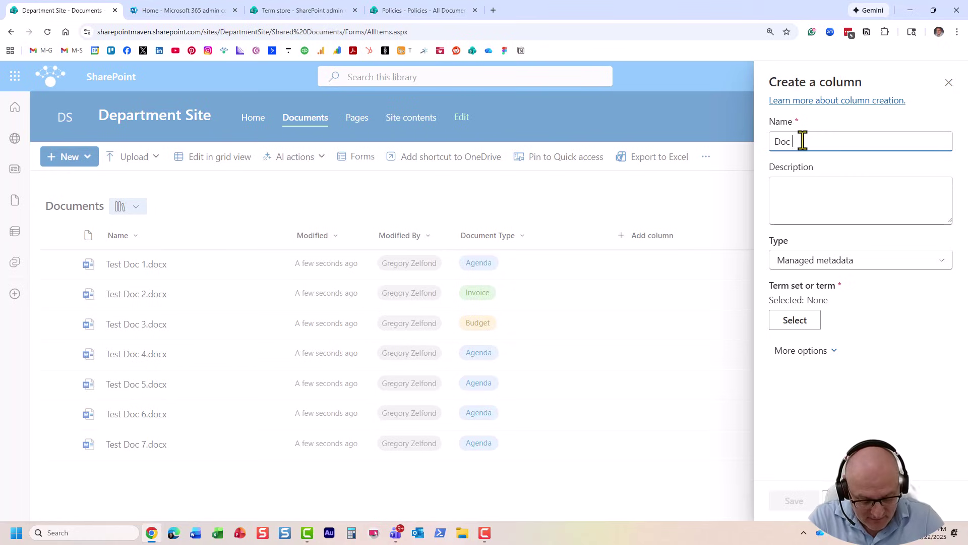
pyautogui.write('Type')
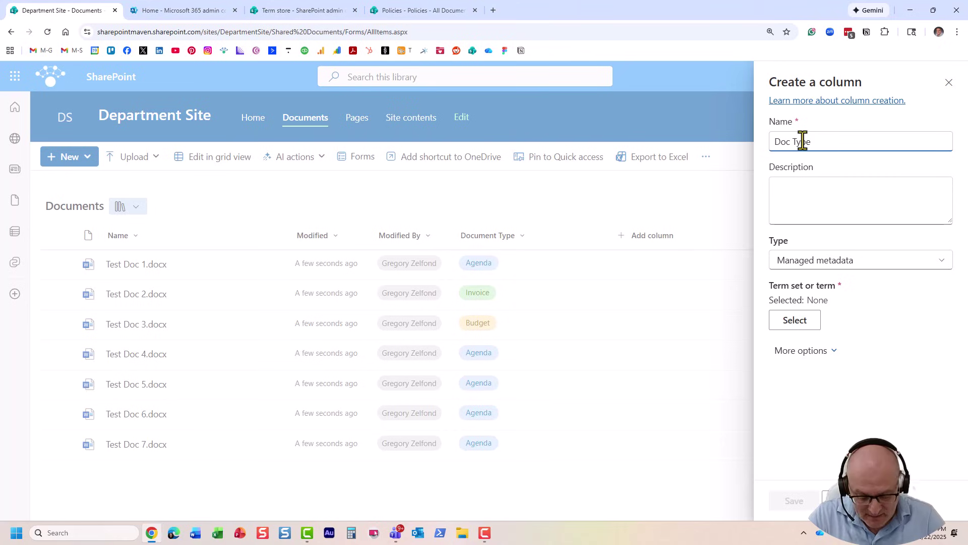
pyautogui.write(' - TS')
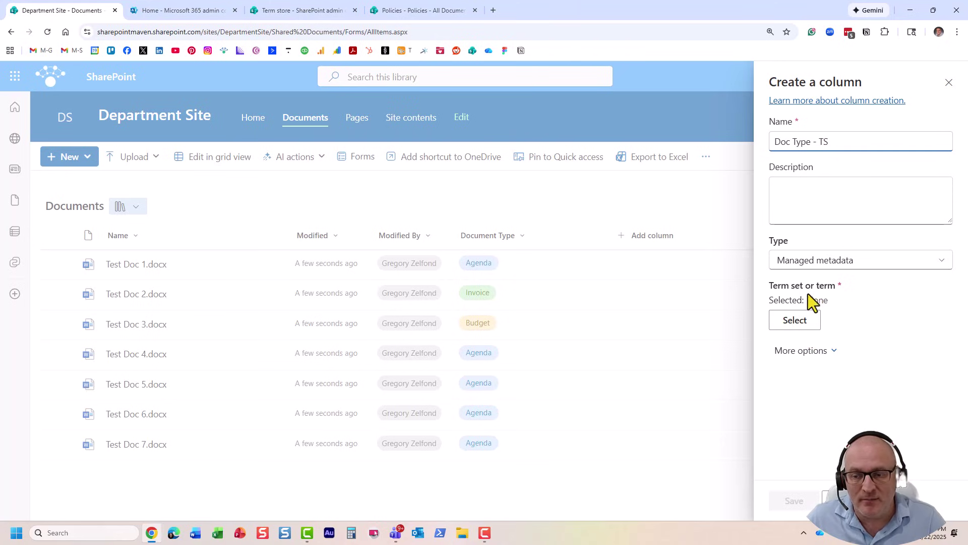
# - Bind the column to the Global Metadata > Document Type term set and save it
pyautogui.click(799, 323)
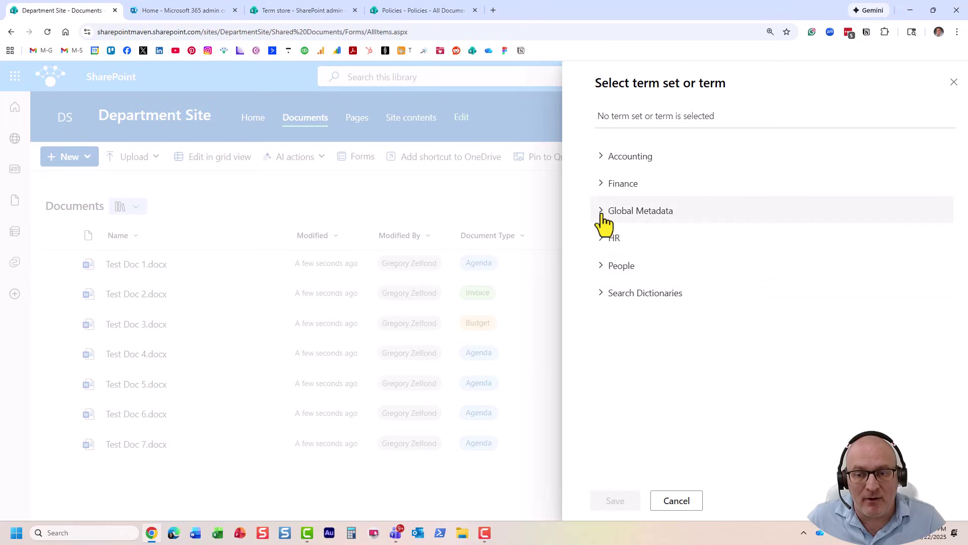
pyautogui.click(603, 215)
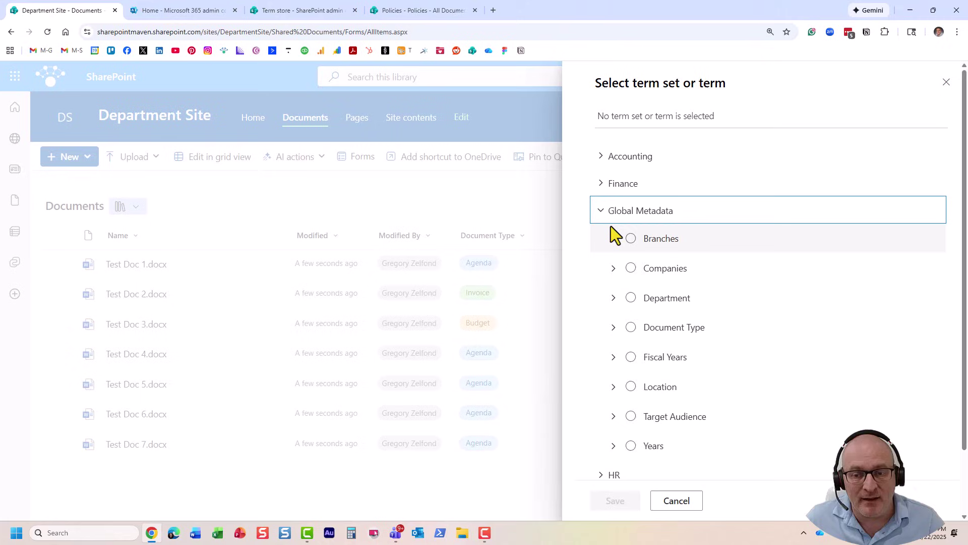
pyautogui.click(613, 327)
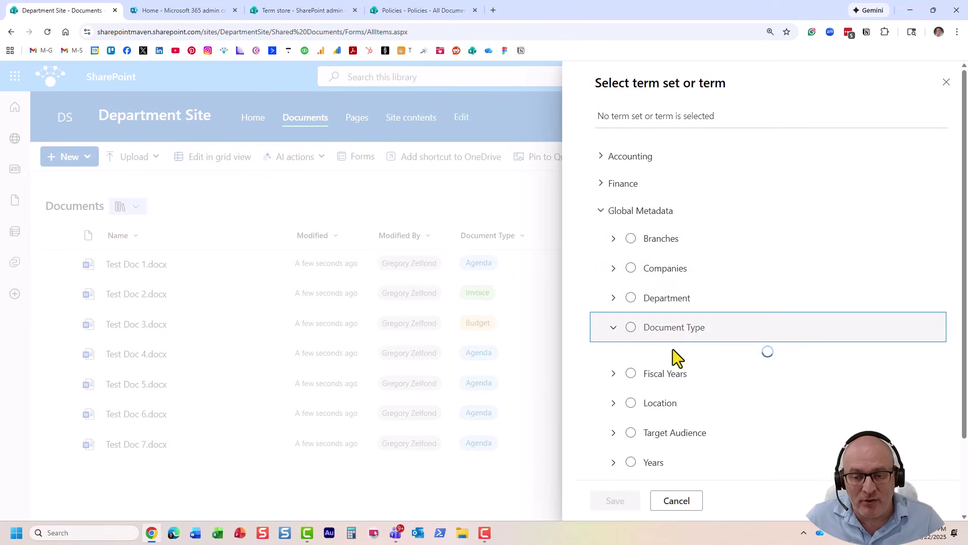
pyautogui.click(631, 327)
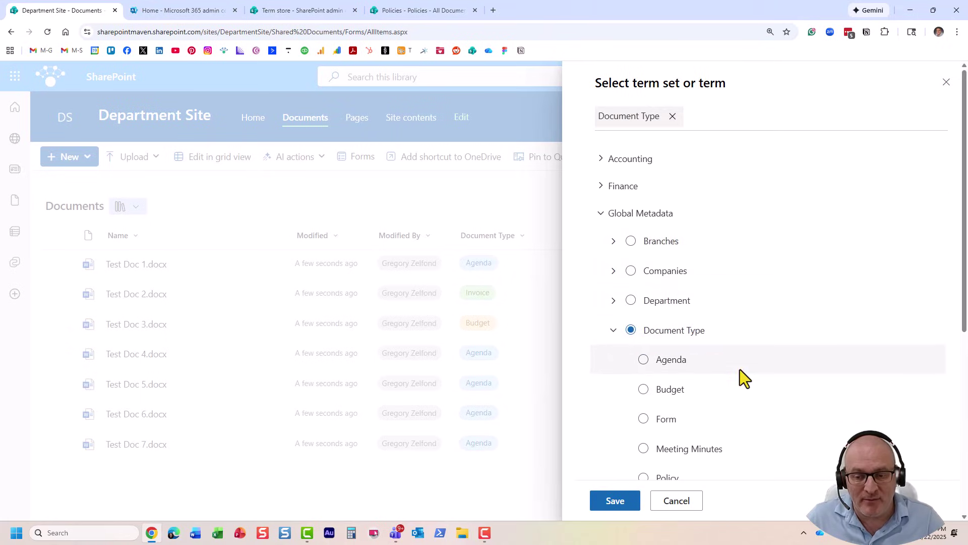
pyautogui.click(620, 502)
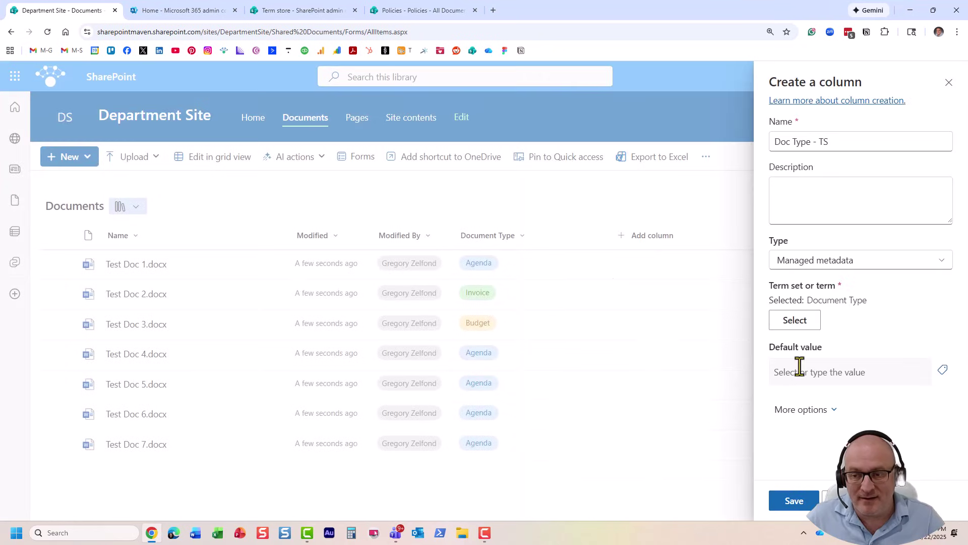
pyautogui.click(799, 503)
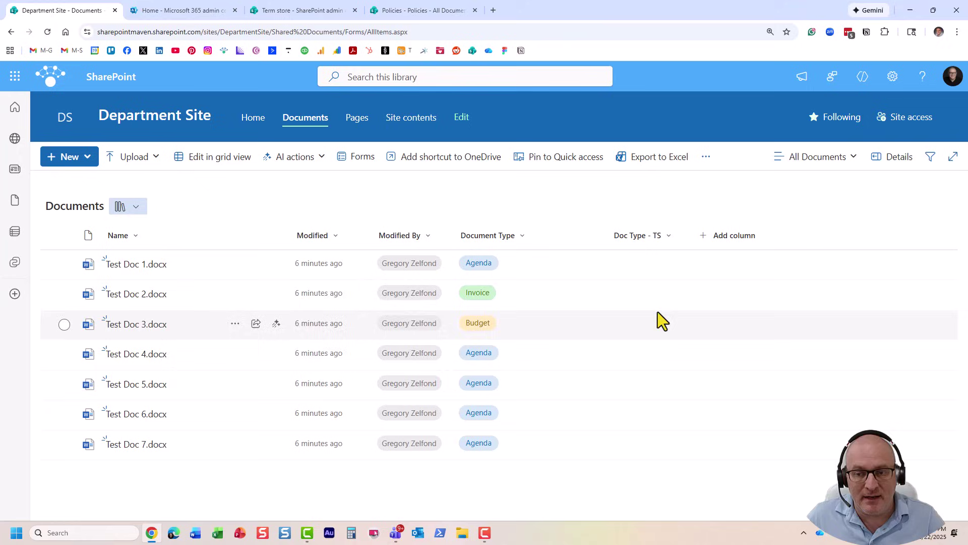
# - In grid view, tag Test Doc 1's Doc Type - TS as Agenda using the term picker
pyautogui.click(220, 157)
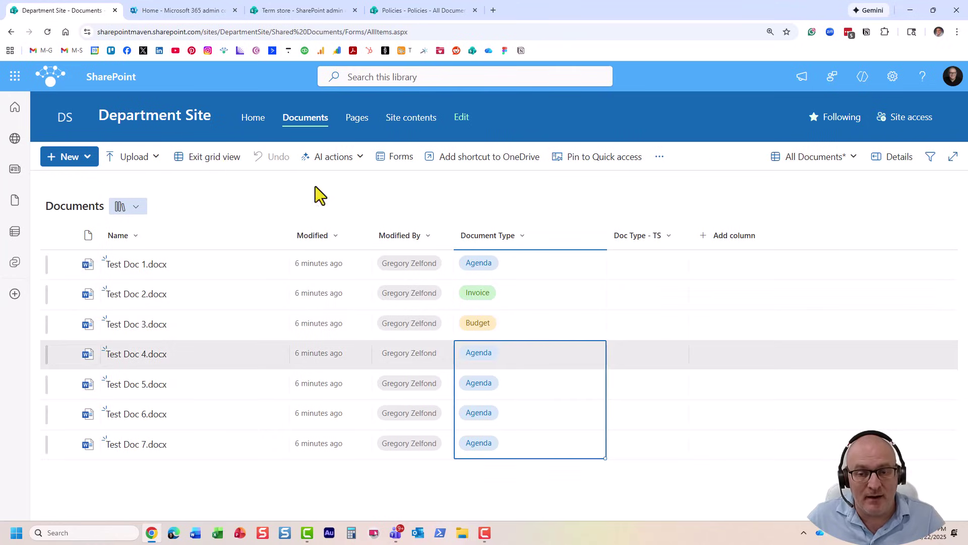
pyautogui.click(642, 284)
pyautogui.click(650, 267)
pyautogui.click(650, 265)
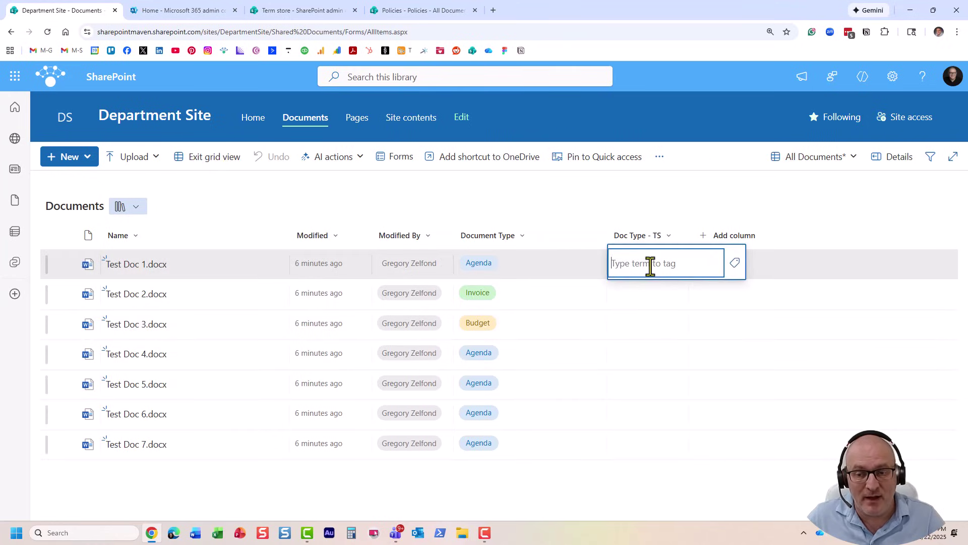
pyautogui.click(732, 263)
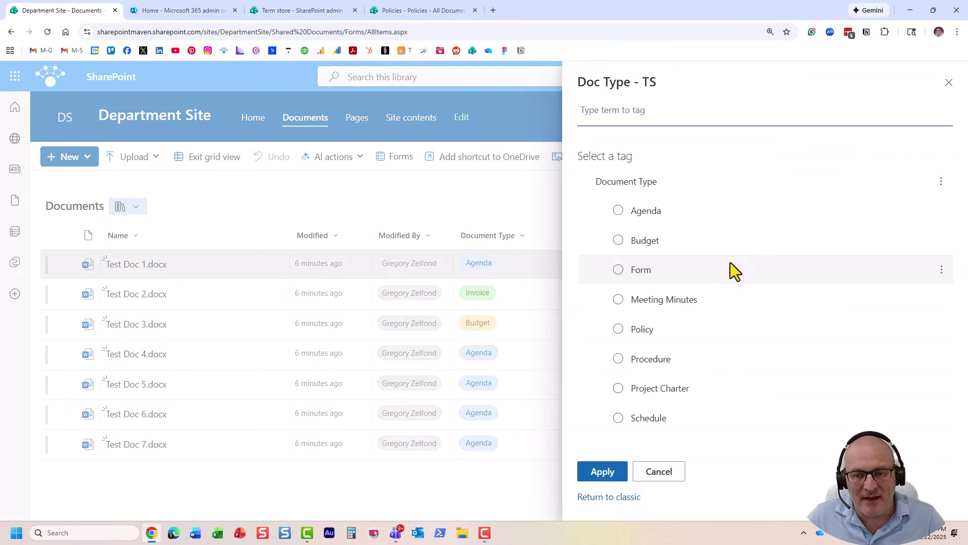
pyautogui.click(619, 211)
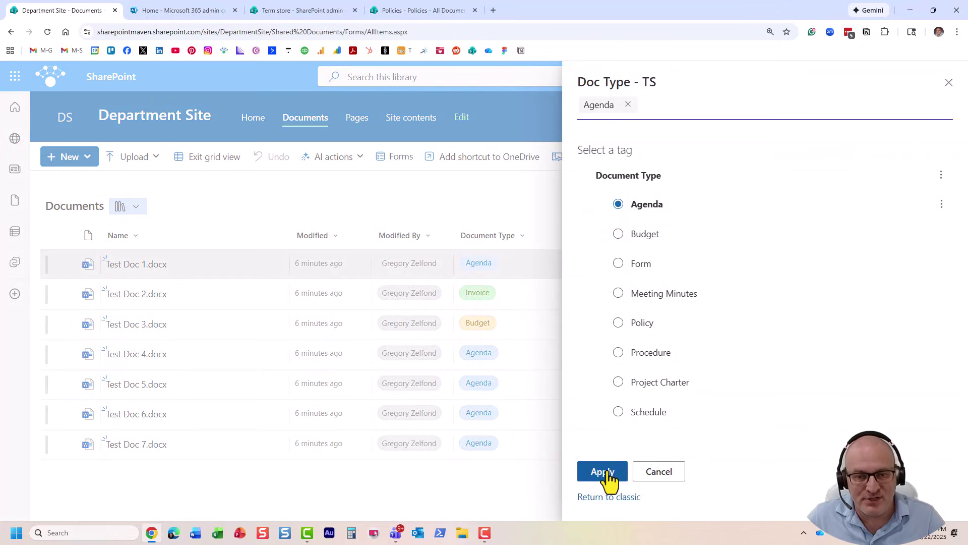
pyautogui.click(607, 472)
# - Tag Test Doc 2's Doc Type - TS as Budget by typing 'bud' and choosing the suggestion
pyautogui.click(648, 297)
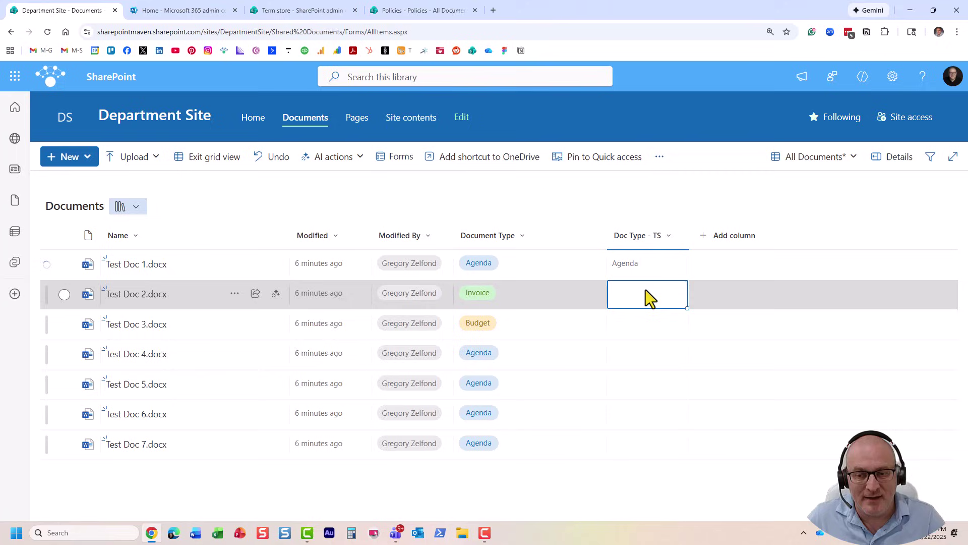
pyautogui.click(645, 290)
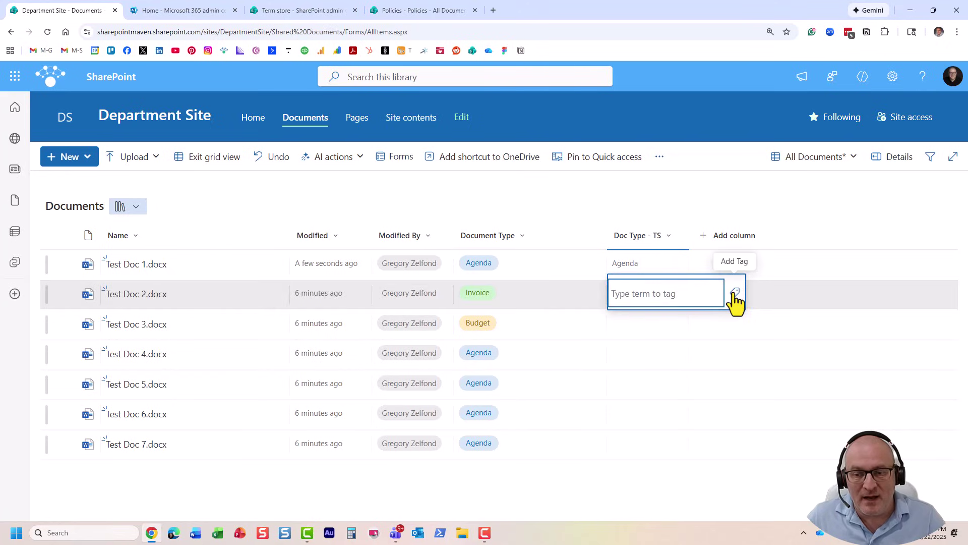
pyautogui.write('bud')
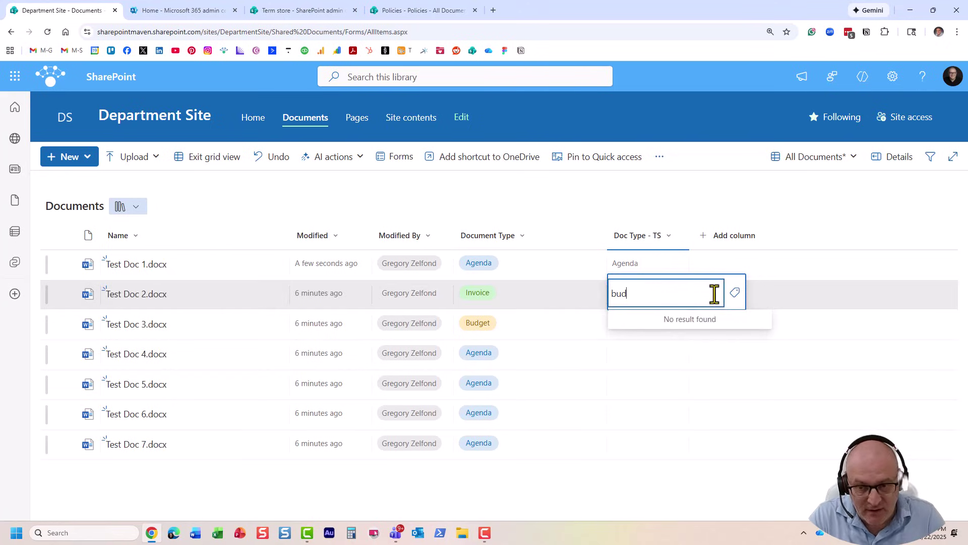
pyautogui.click(689, 330)
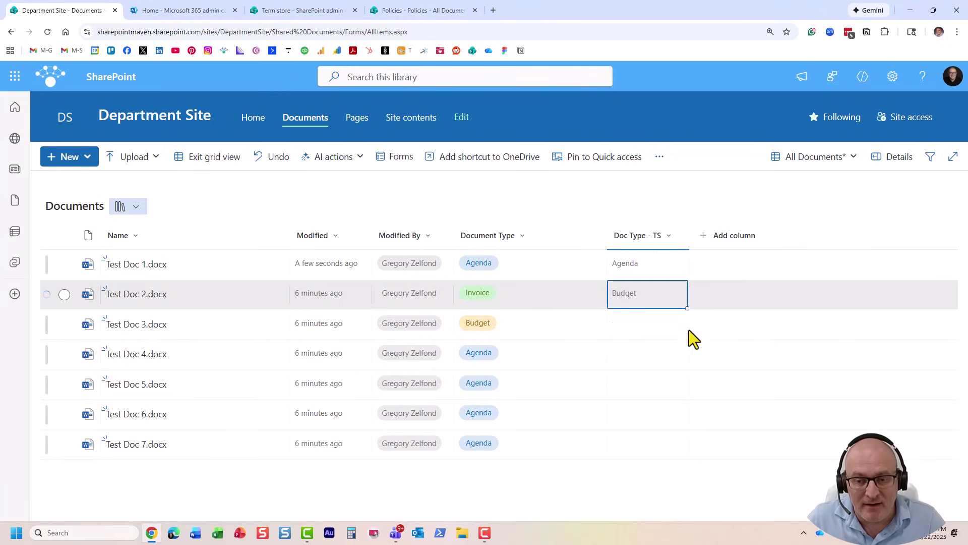
# - Tag Test Doc 3 as Form, copy Form down to Test Docs 4–7, and exit grid view
pyautogui.click(633, 321)
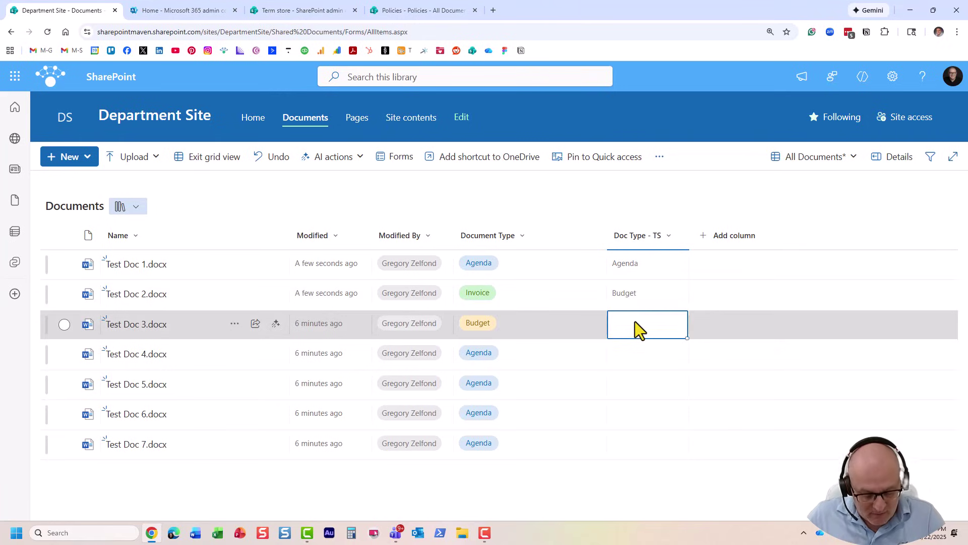
pyautogui.click(635, 322)
pyautogui.write('So')
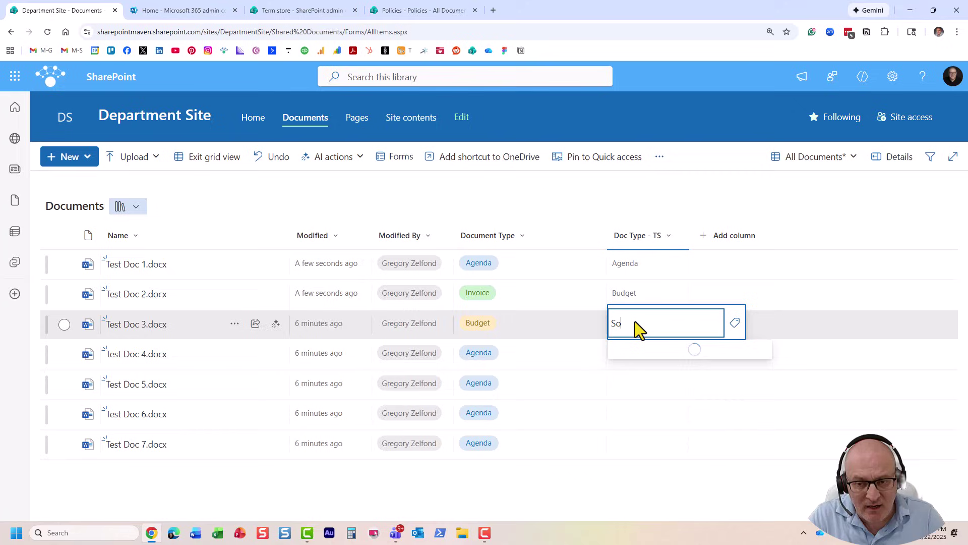
pyautogui.press('BackSpace')
pyautogui.press('BackSpace')
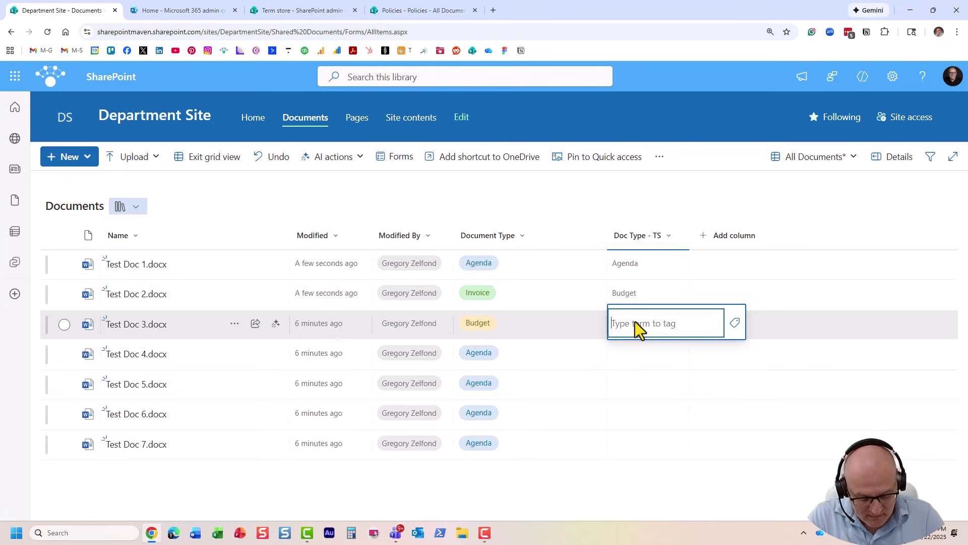
pyautogui.write('In')
pyautogui.press('BackSpace')
pyautogui.press('BackSpace')
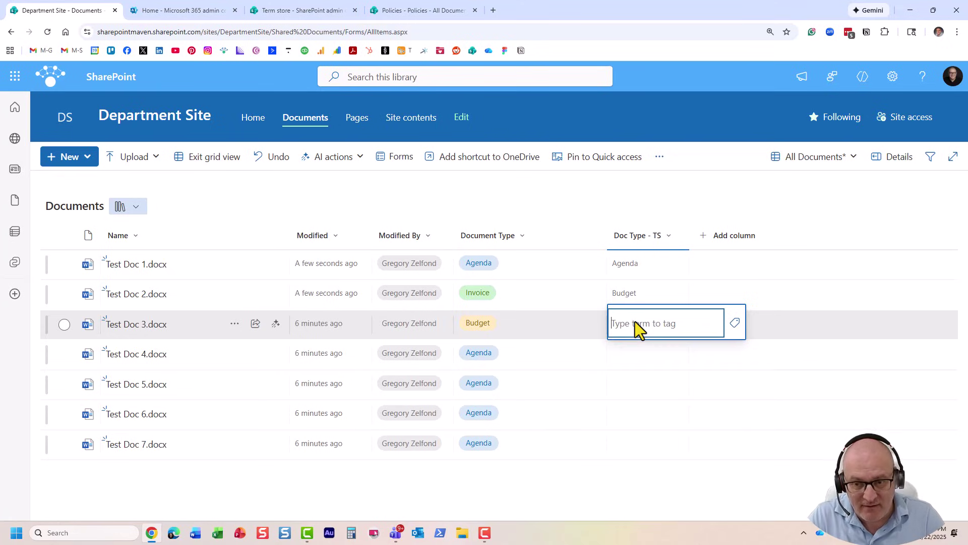
pyautogui.click(735, 323)
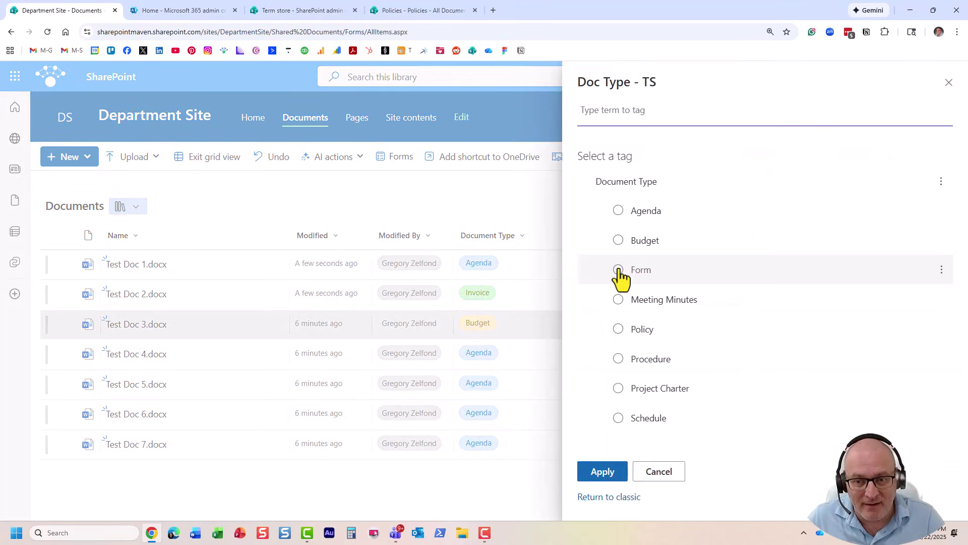
pyautogui.click(618, 270)
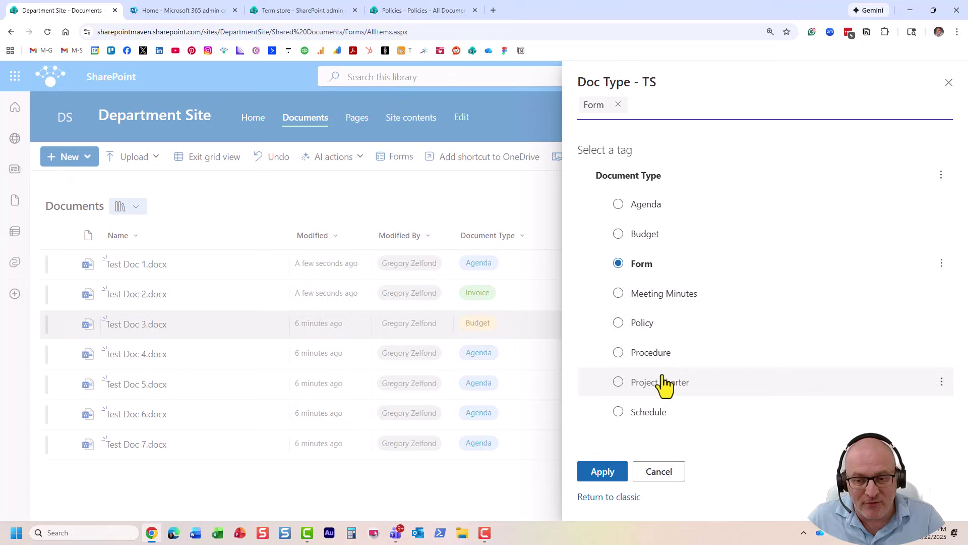
pyautogui.click(614, 469)
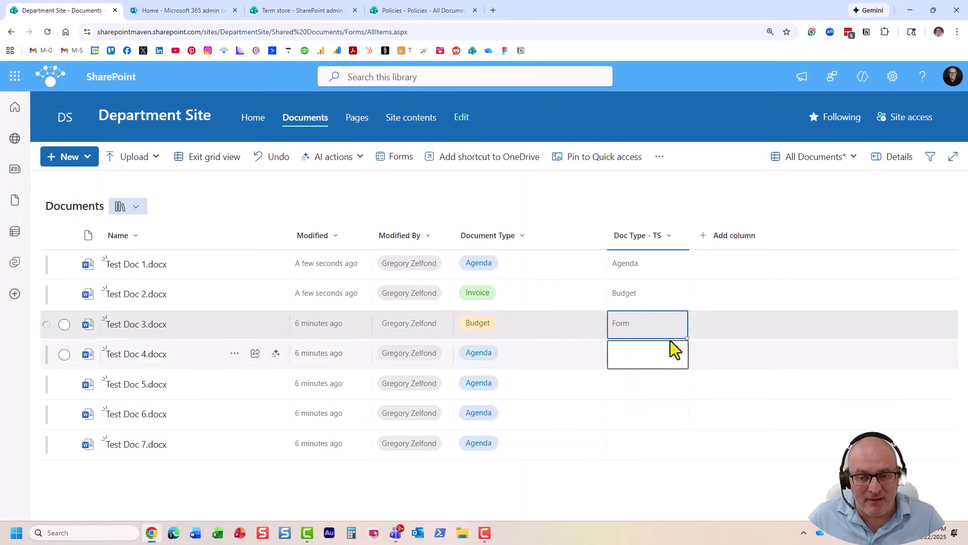
pyautogui.moveTo(687, 338); pyautogui.dragTo(686, 444)
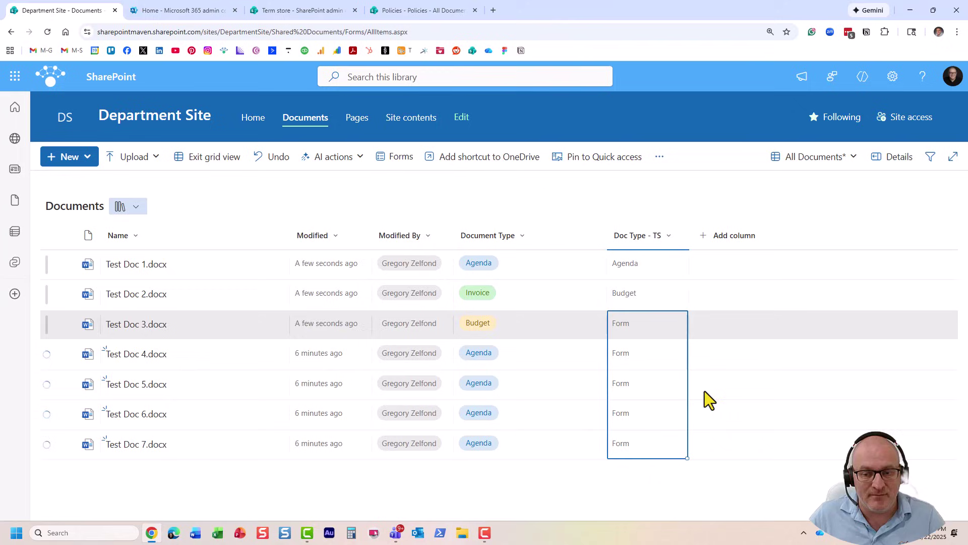
pyautogui.click(207, 161)
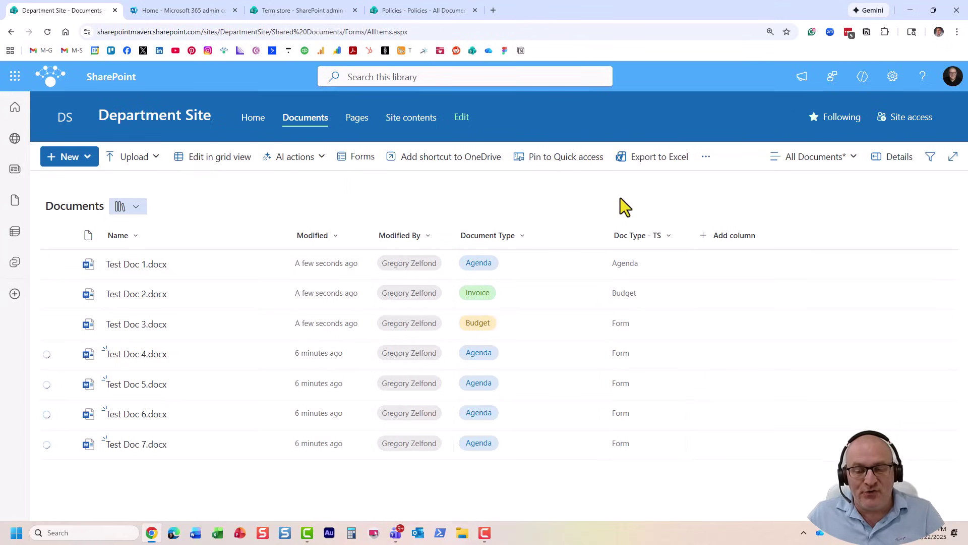
pyautogui.moveTo(612, 233); pyautogui.dragTo(612, 229)
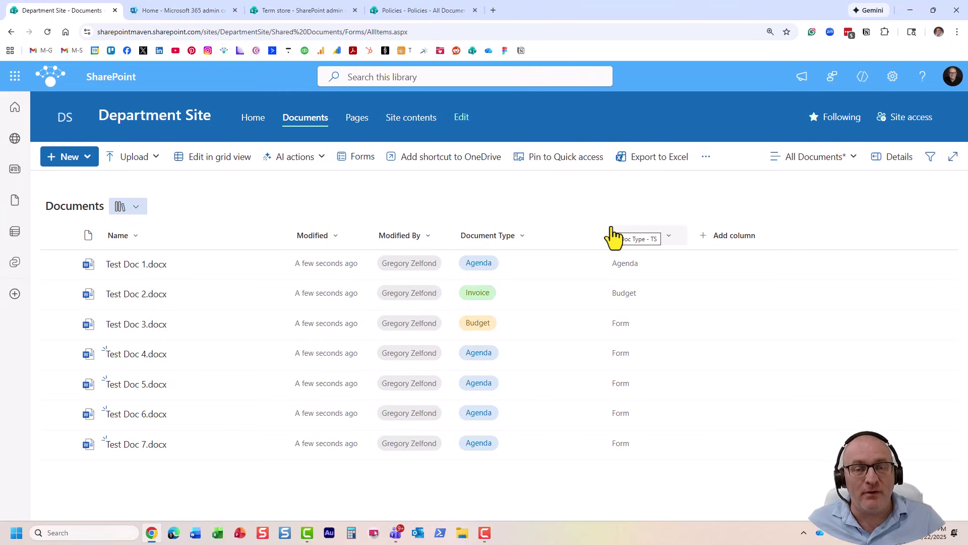
pyautogui.moveTo(612, 229); pyautogui.dragTo(588, 244)
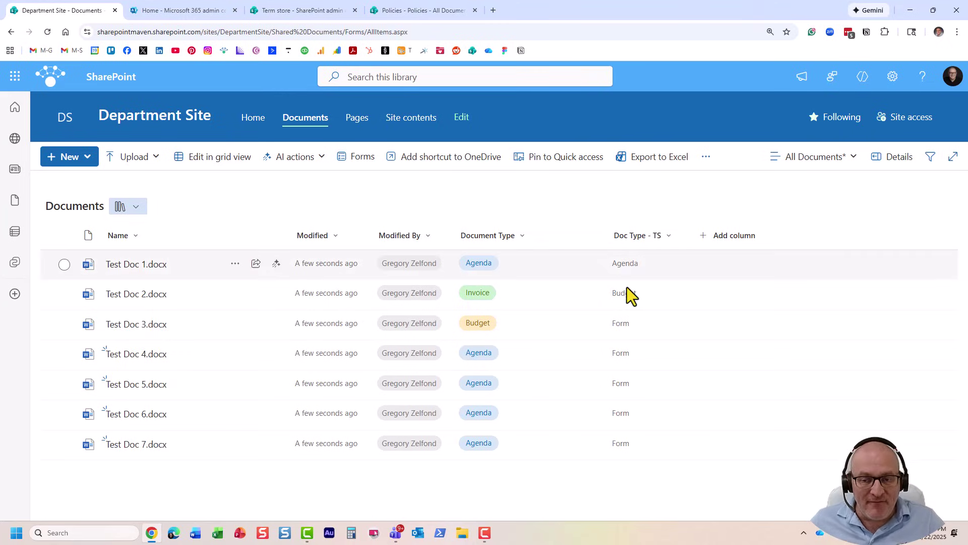